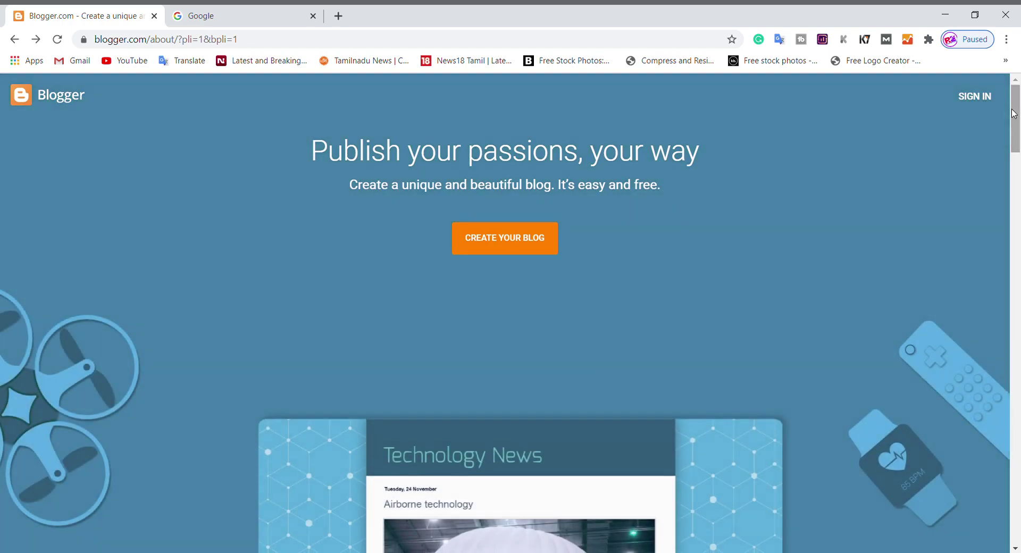
Step: Start creating a blog, sign in with the listed Google account by entering its password, and confirm the recovery information
mouse_move(1014, 113)
mouse_down()
mouse_move(1013, 274)
mouse_move(1012, 96)
mouse_up()
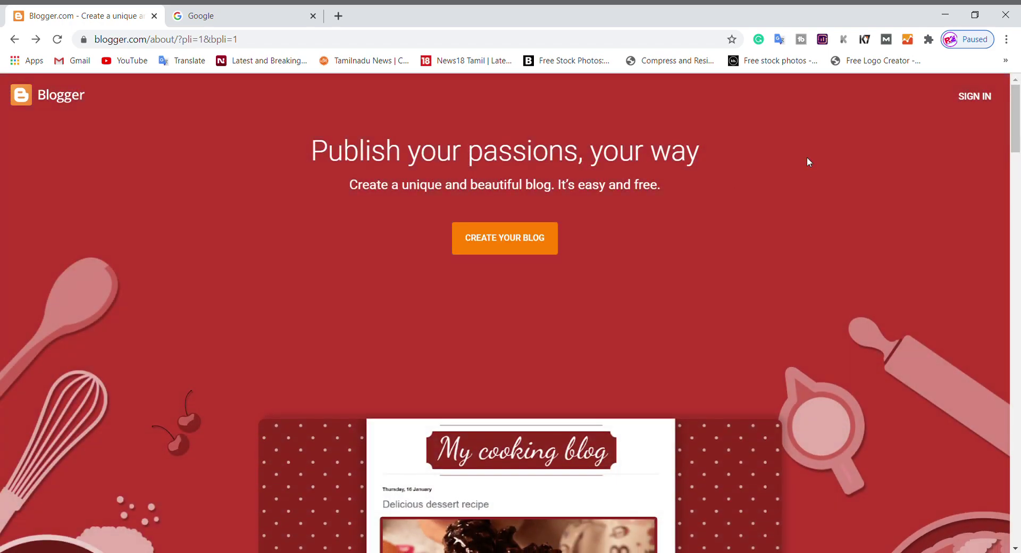
click(485, 244)
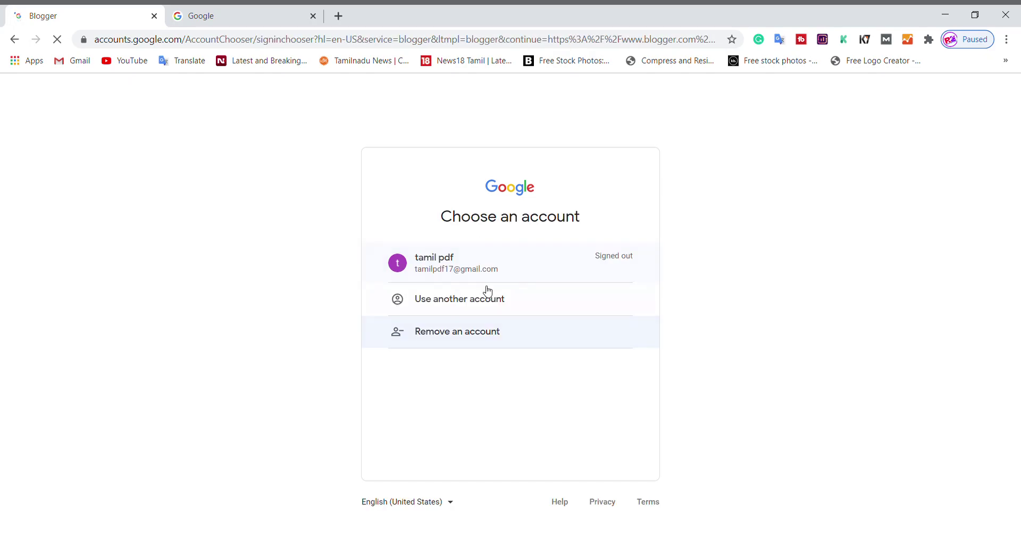
click(444, 279)
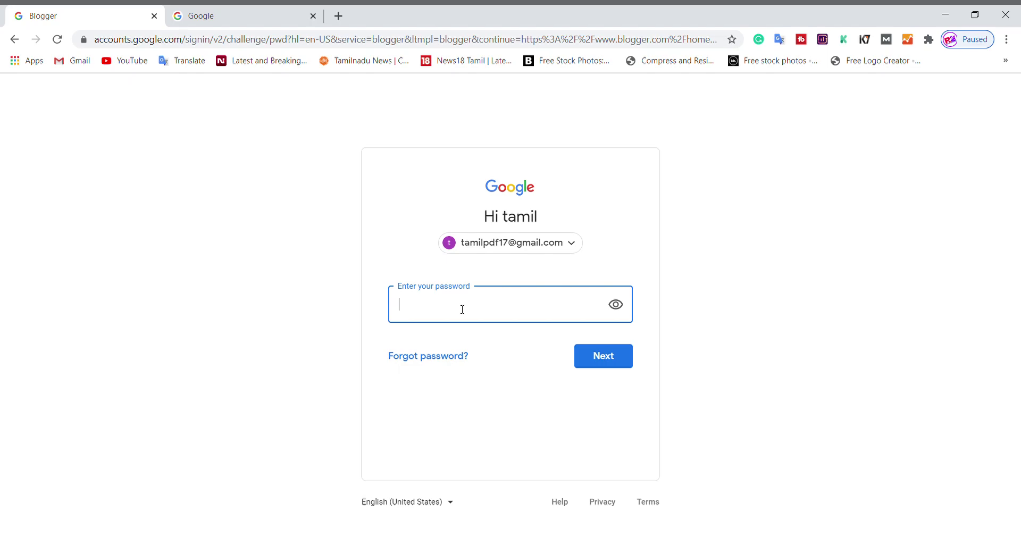
text(********)
key(Return)
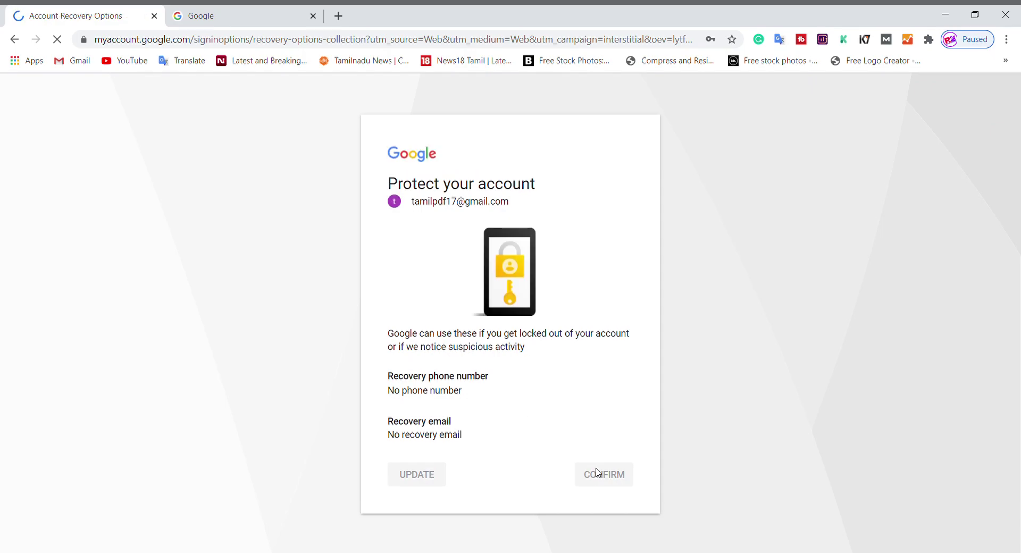
click(607, 478)
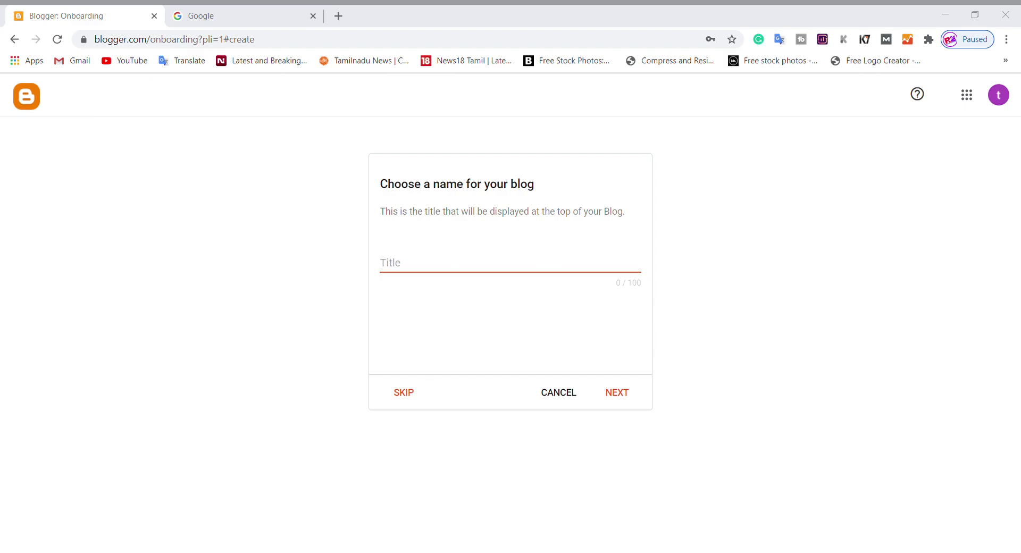
Step: Name the new blog "motivational stories" and continue to the address choice
click(458, 269)
text(motivational stories)
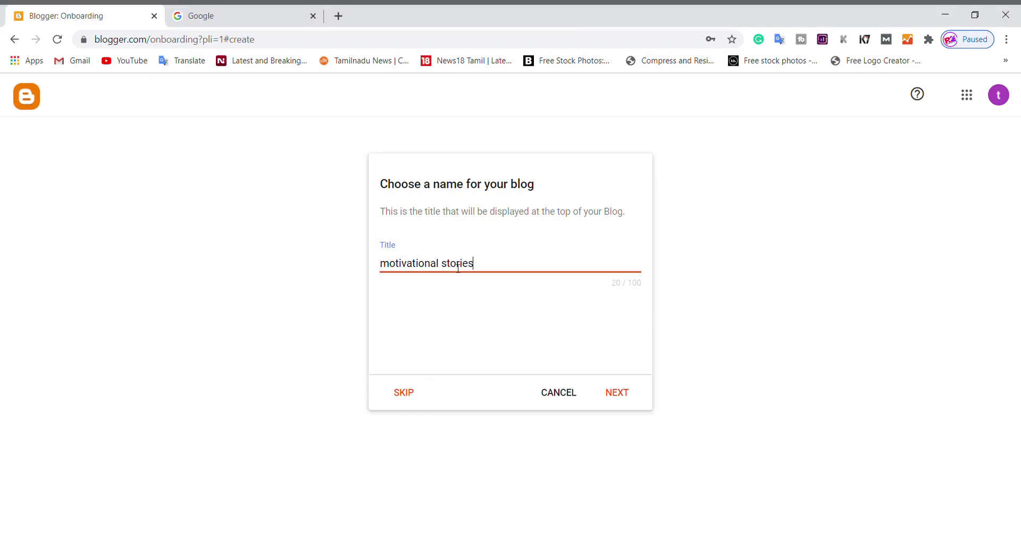
click(614, 393)
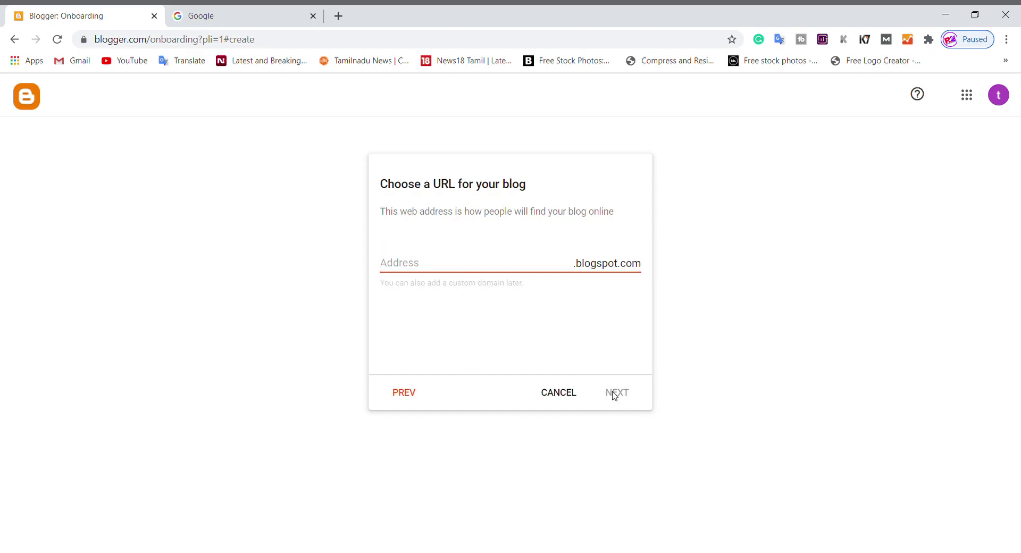
Step: Set the blog address to motivationalstories245.blogspot.com and continue to the display name
click(401, 263)
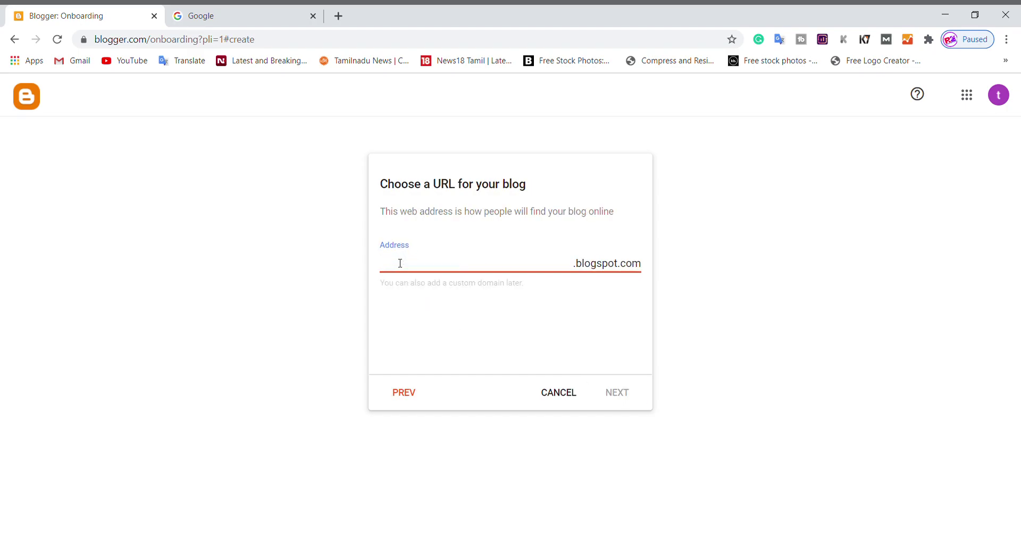
text(motivational stories)
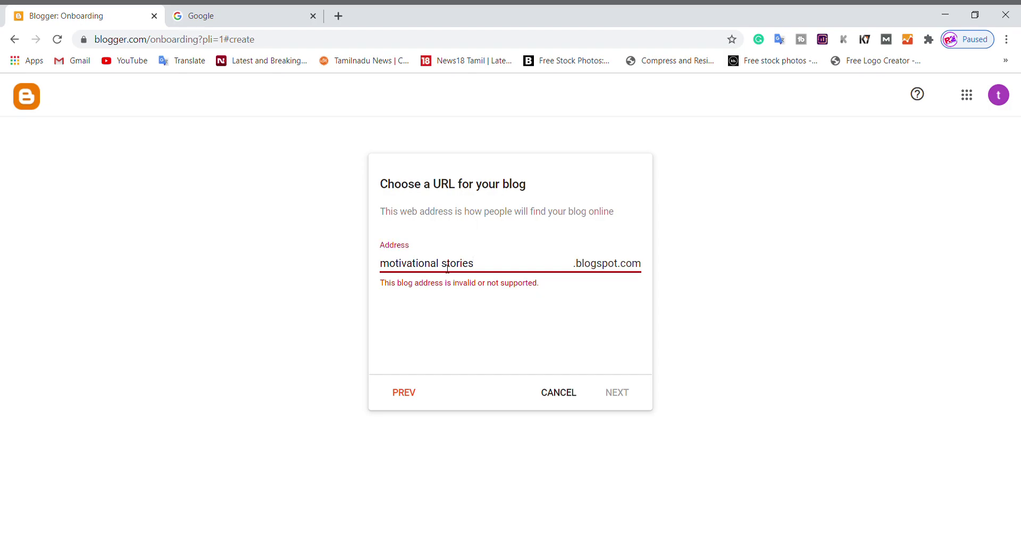
key(BackSpace)
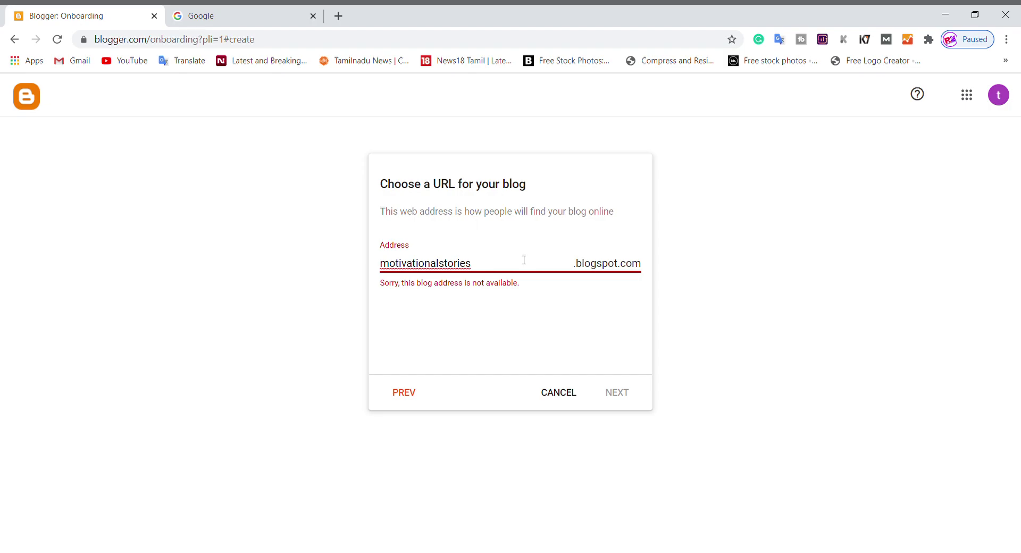
text(245)
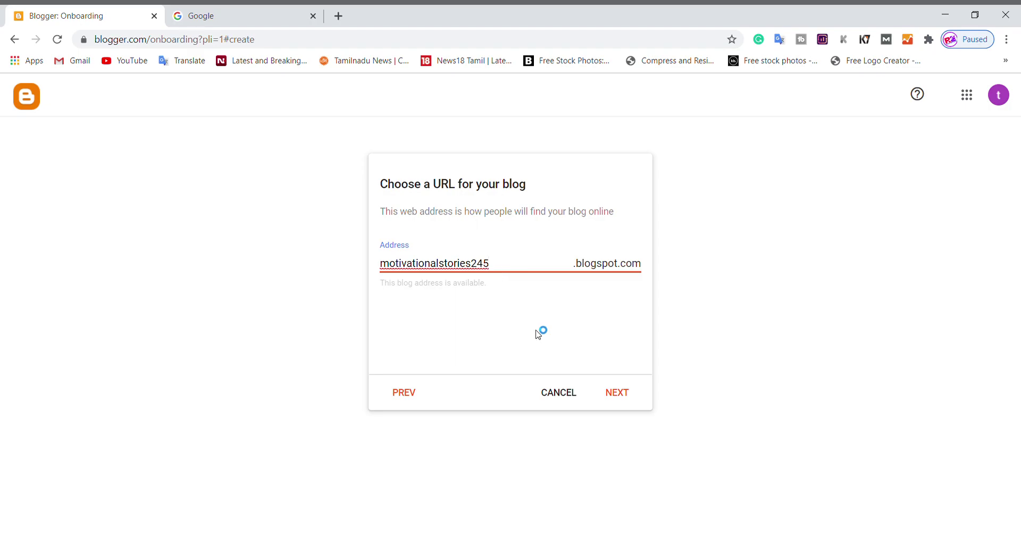
click(617, 396)
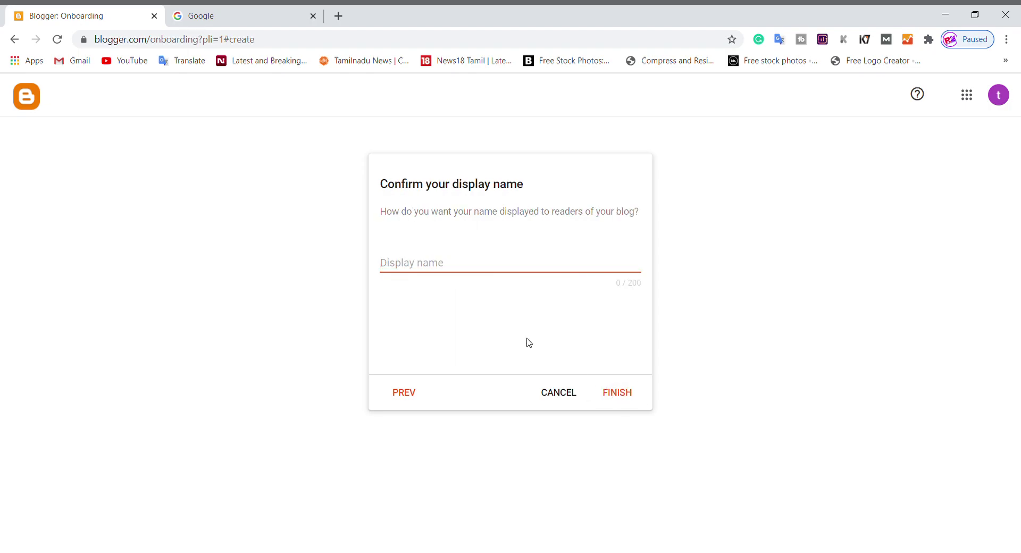
Step: Finish creating the blog with the display name ROCKER MIX TEACH and dismiss the European Union cookie notice
click(449, 270)
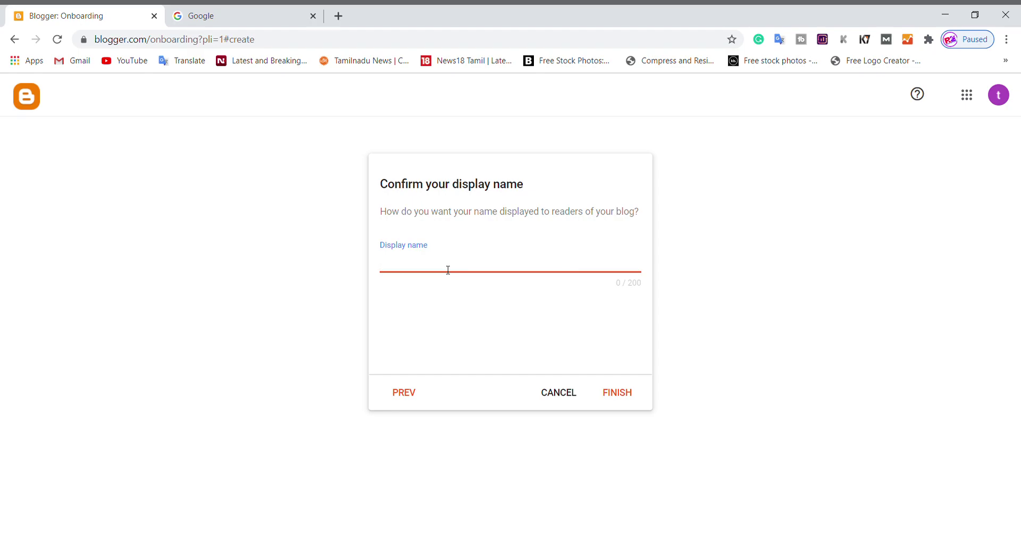
text(ROCKER MIX TEACH)
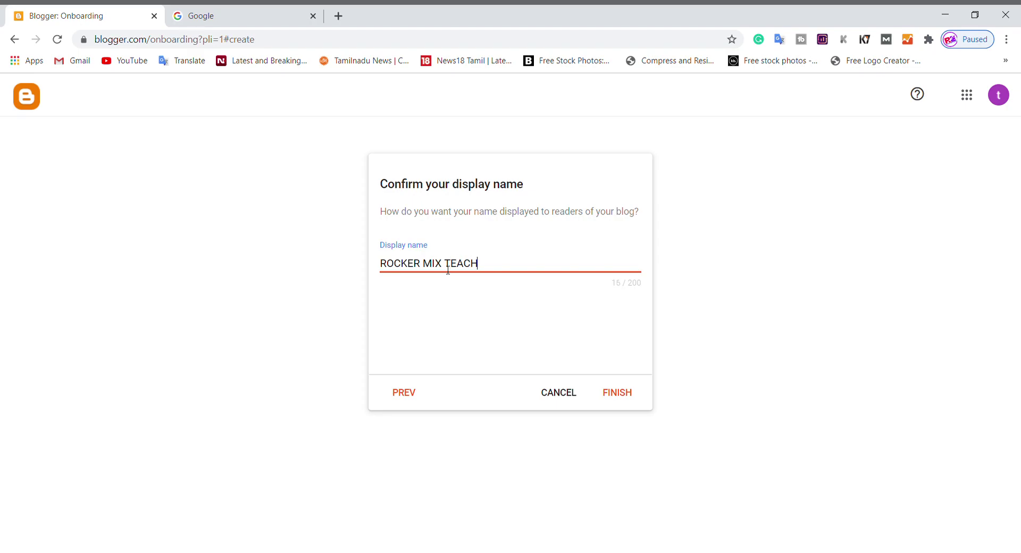
click(623, 396)
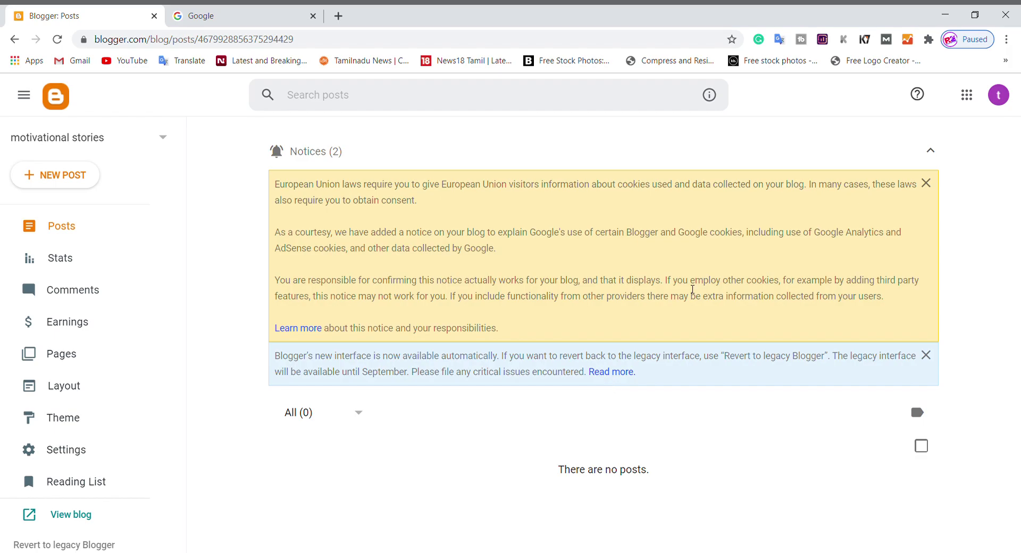
click(925, 186)
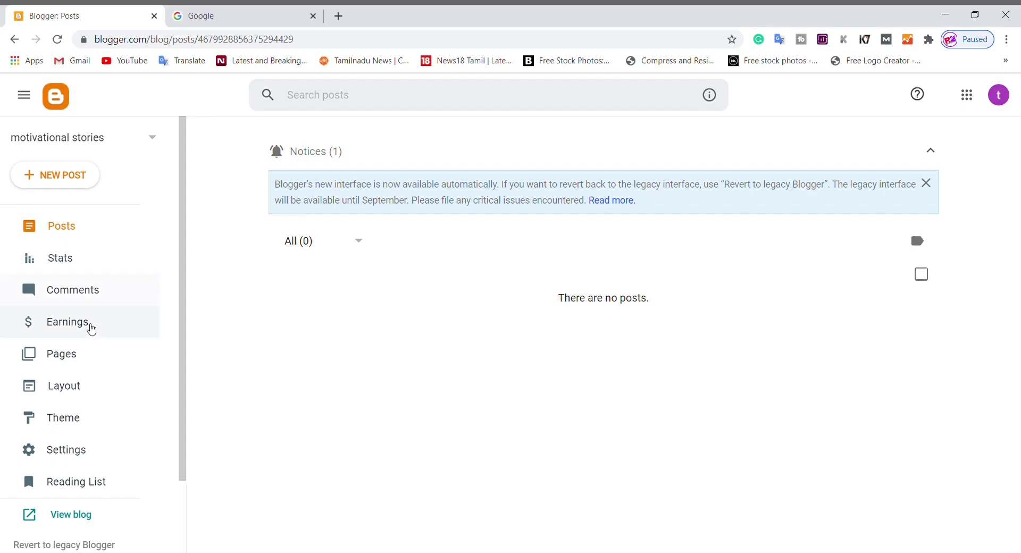
Step: Turn off search engine visibility in the blog's privacy settings
click(72, 419)
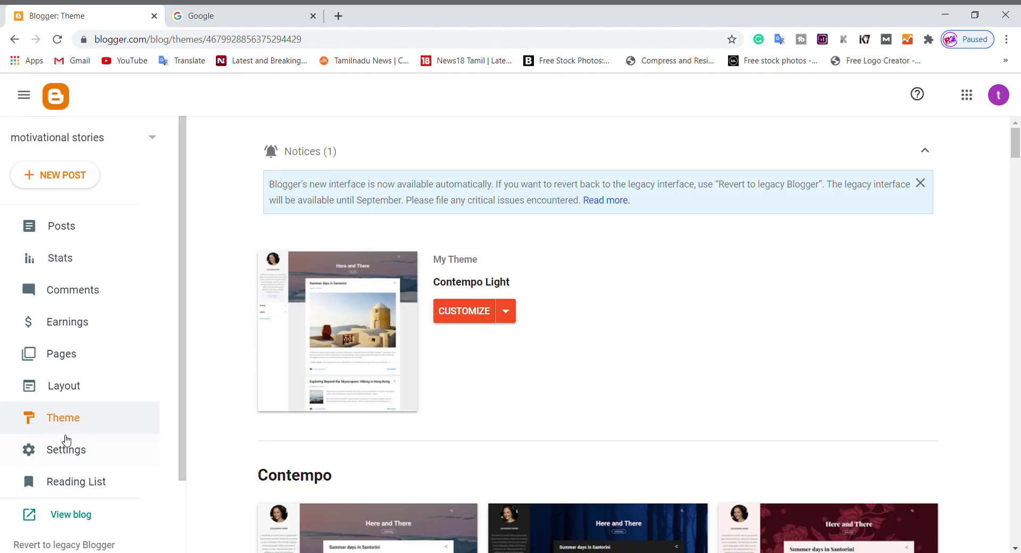
click(64, 451)
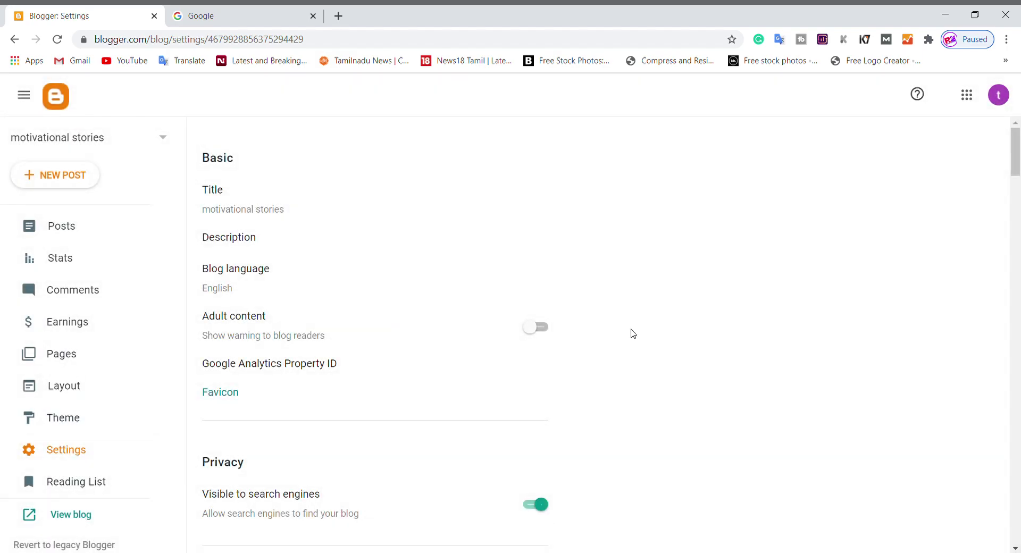
scroll(755, 302, down, 5)
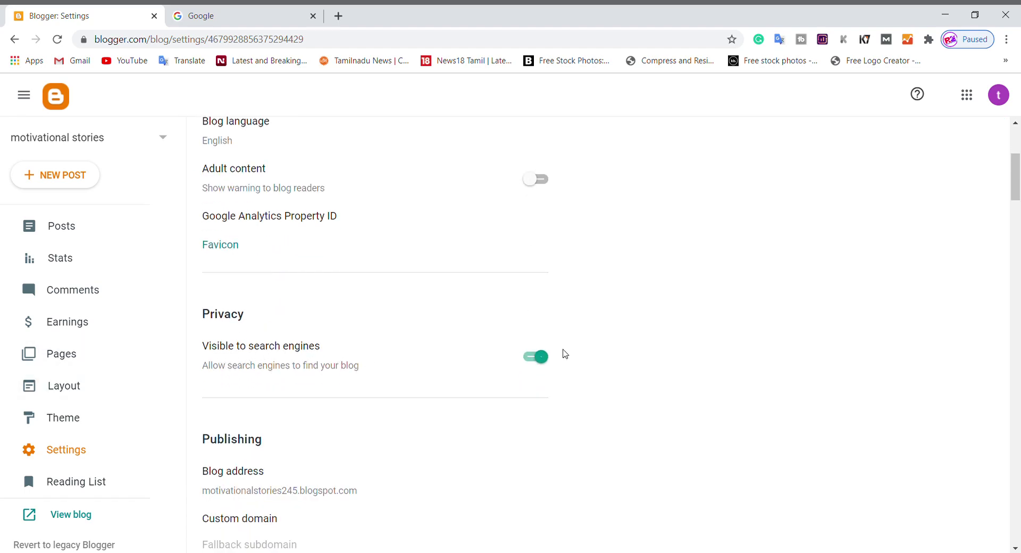
click(540, 361)
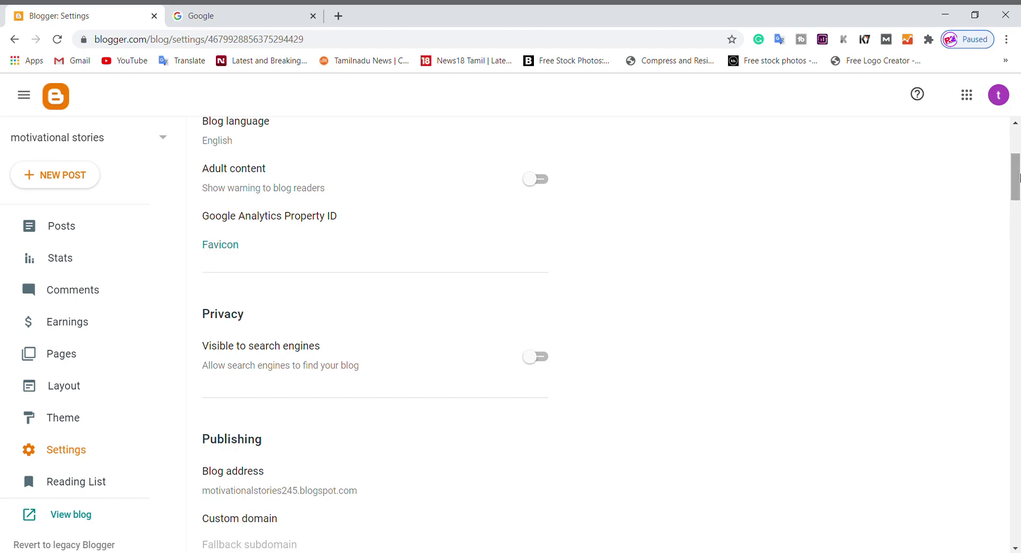
Step: Change the blog title to "Motivational Stories" with capitalised words and save it
drag(1015, 171, 1014, 145)
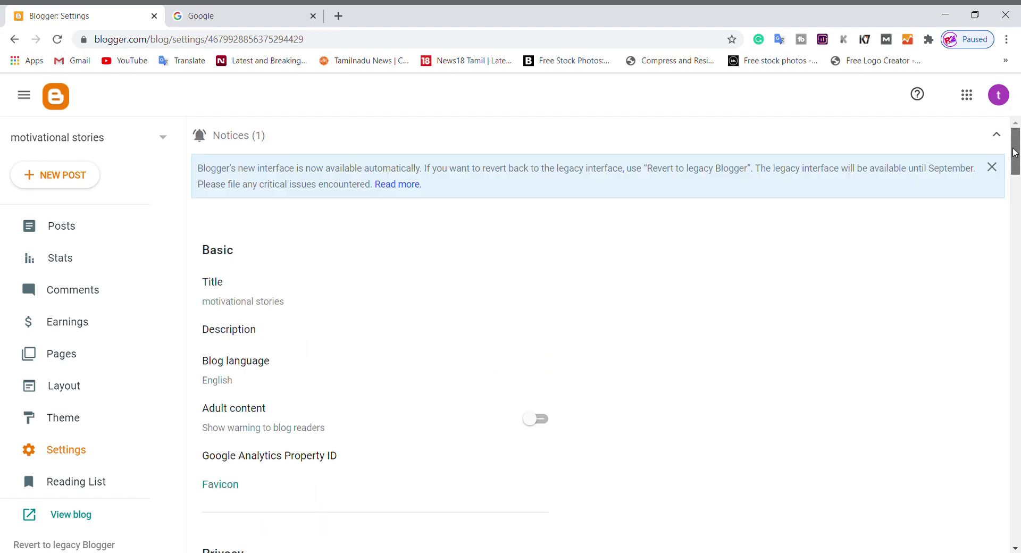
click(283, 302)
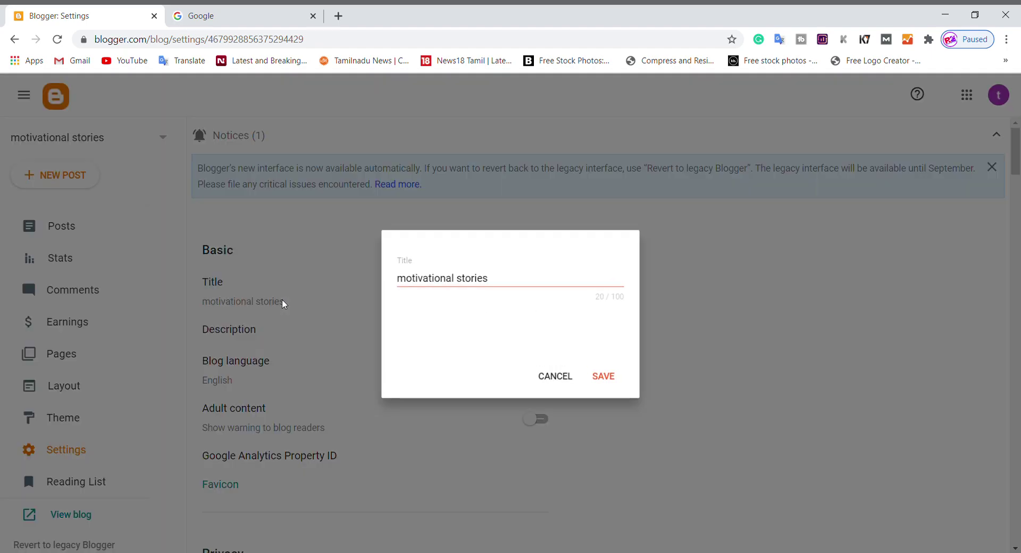
click(408, 279)
key(BackSpace)
text(m)
key(BackSpace)
text(M)
key(BackSpace)
text(S)
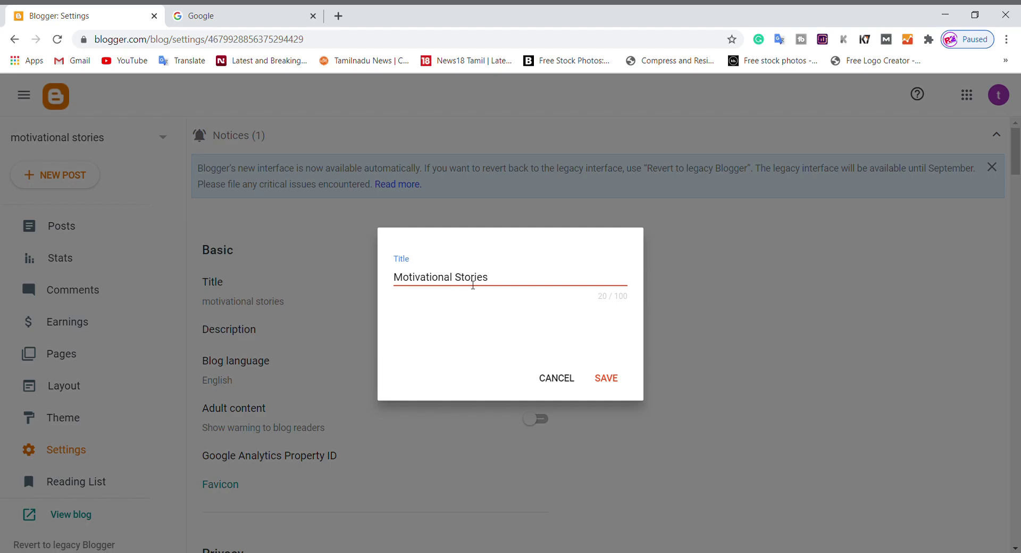
click(614, 380)
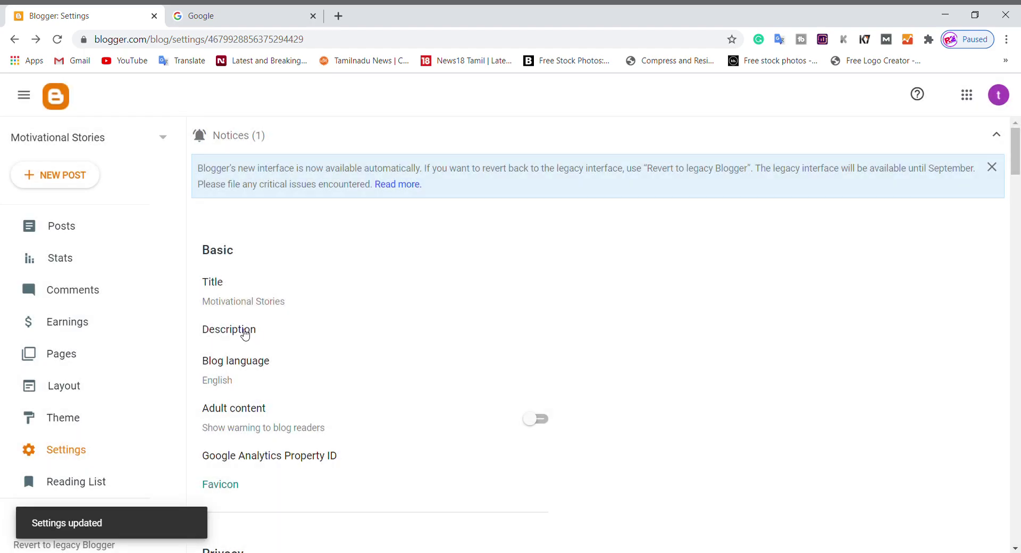
Step: Paste the copied text beginning "There are many motivational stories available on this site" as the blog description and save it
click(245, 334)
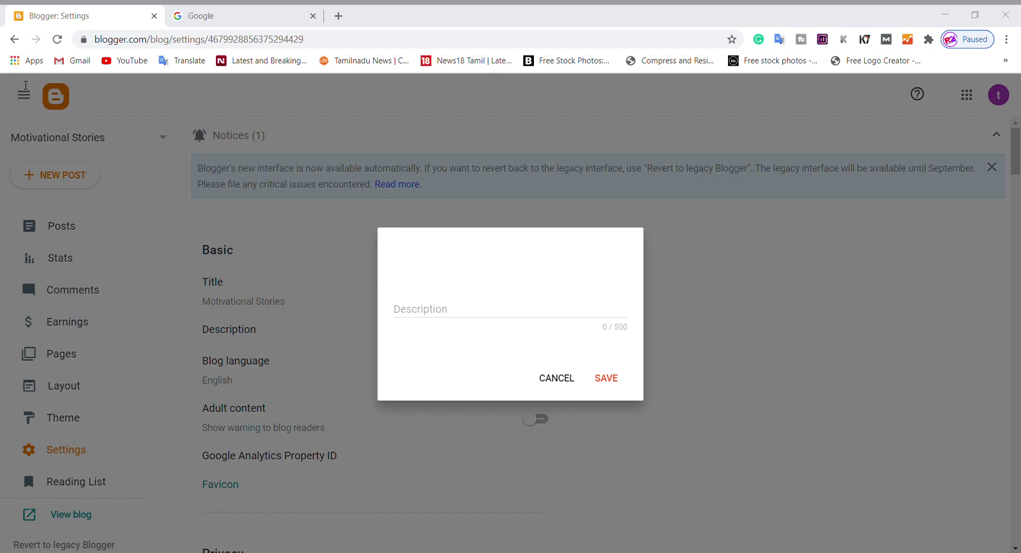
click(933, 11)
click(444, 318)
key(ctrl+v)
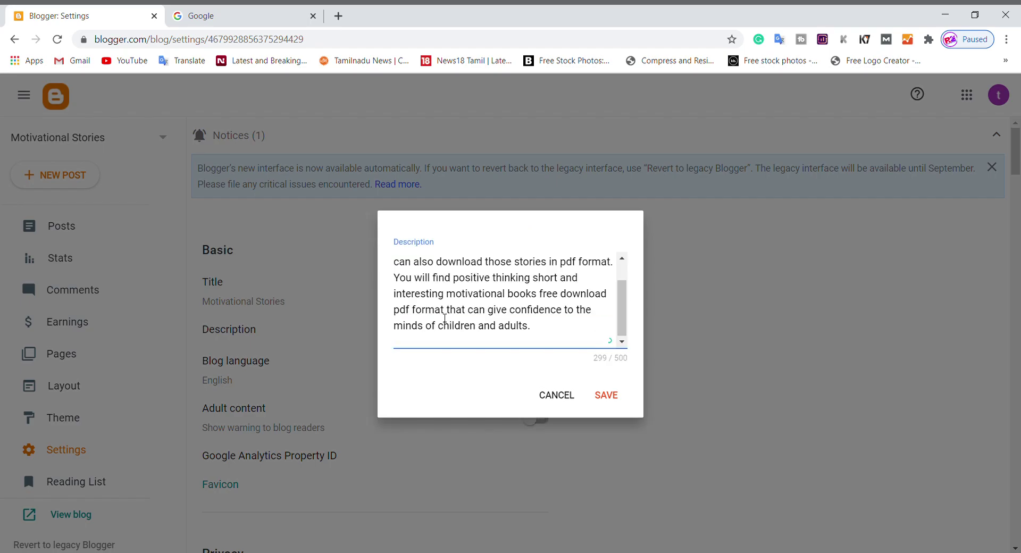
key(BackSpace)
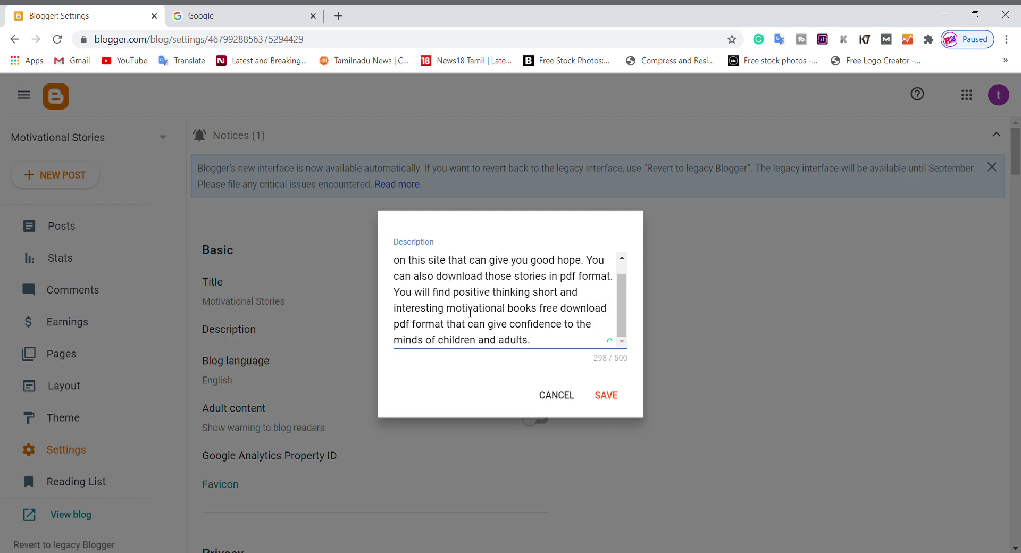
click(606, 396)
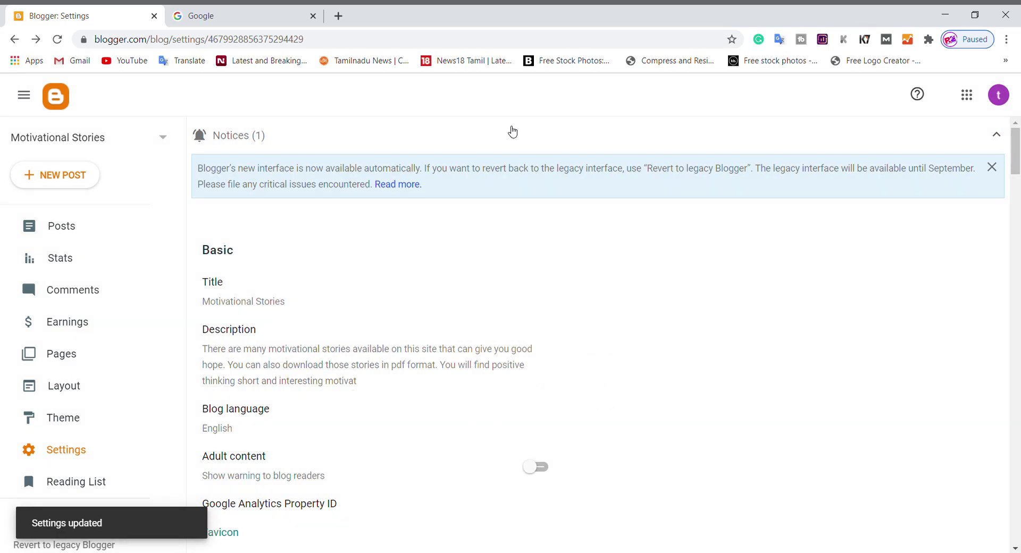
Step: Switch to Google and search for "rocker mix teach" using the suggested query
click(234, 12)
click(361, 283)
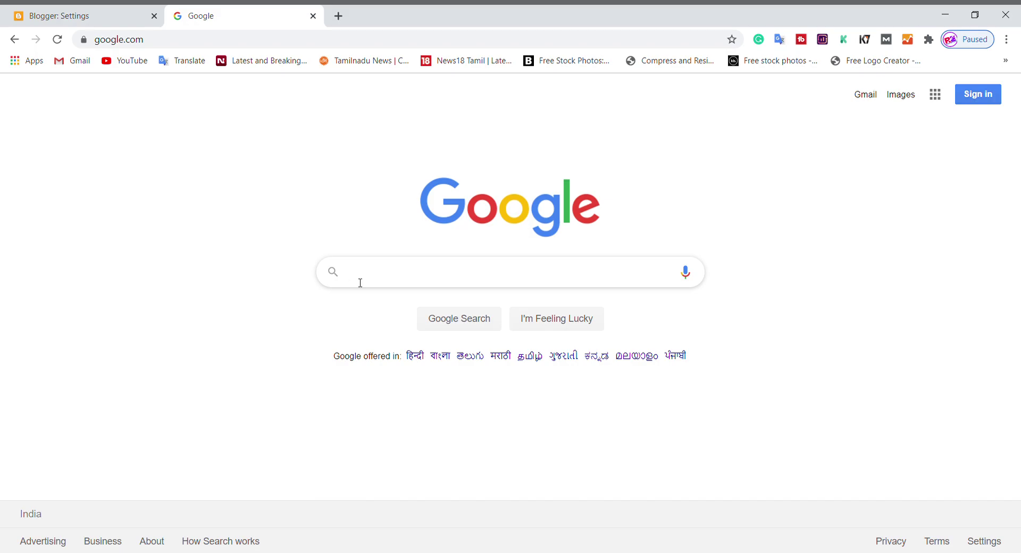
text(ROCK)
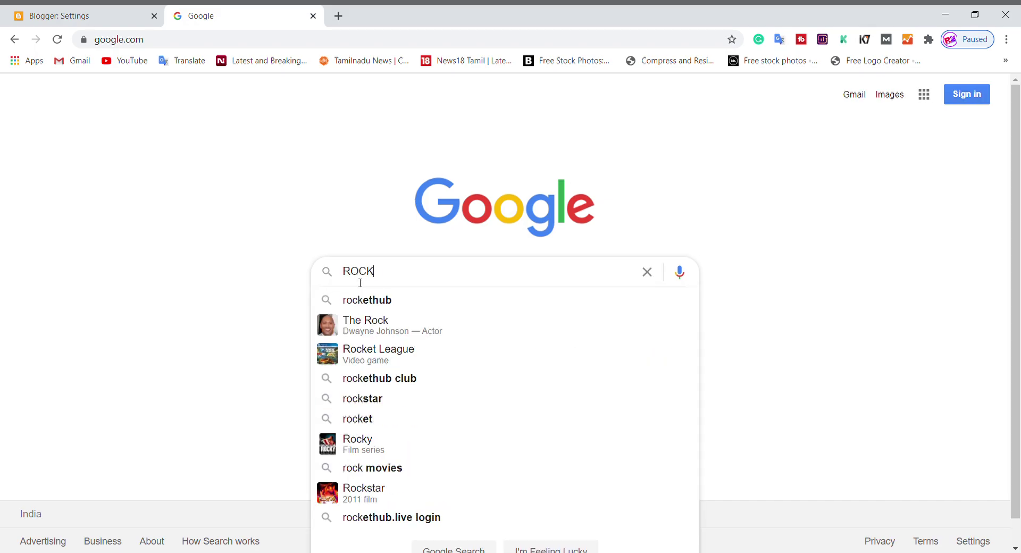
text(ER MIX TREAC)
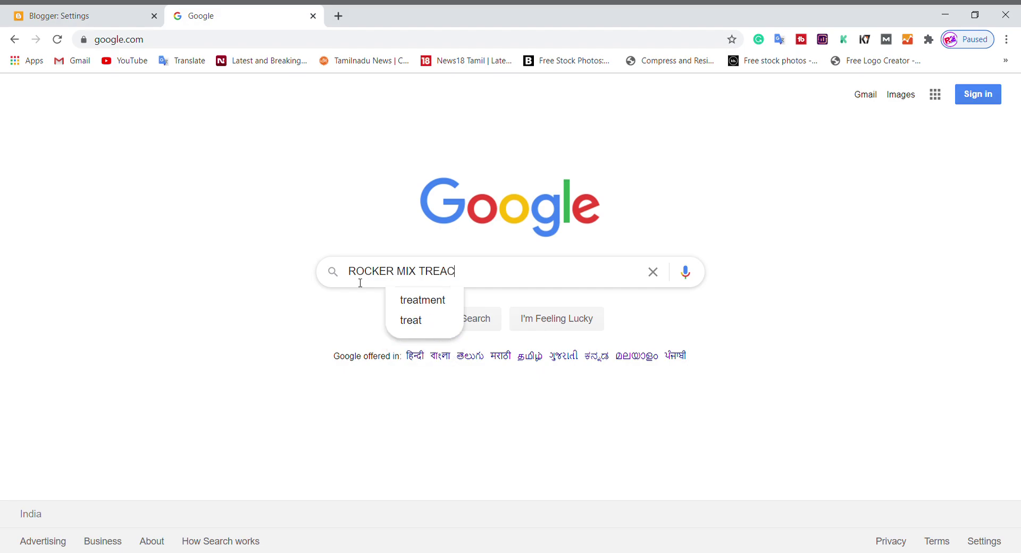
text(H)
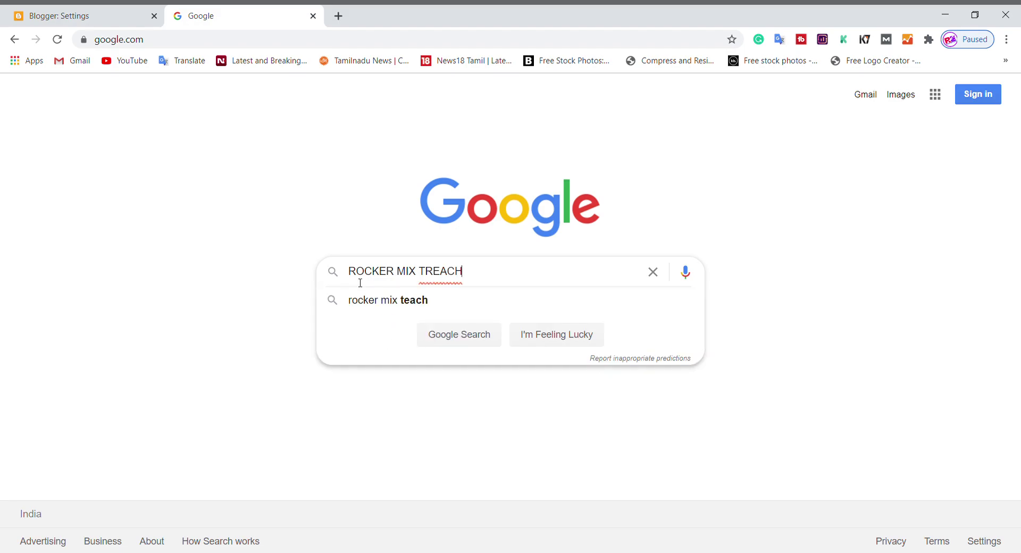
click(377, 303)
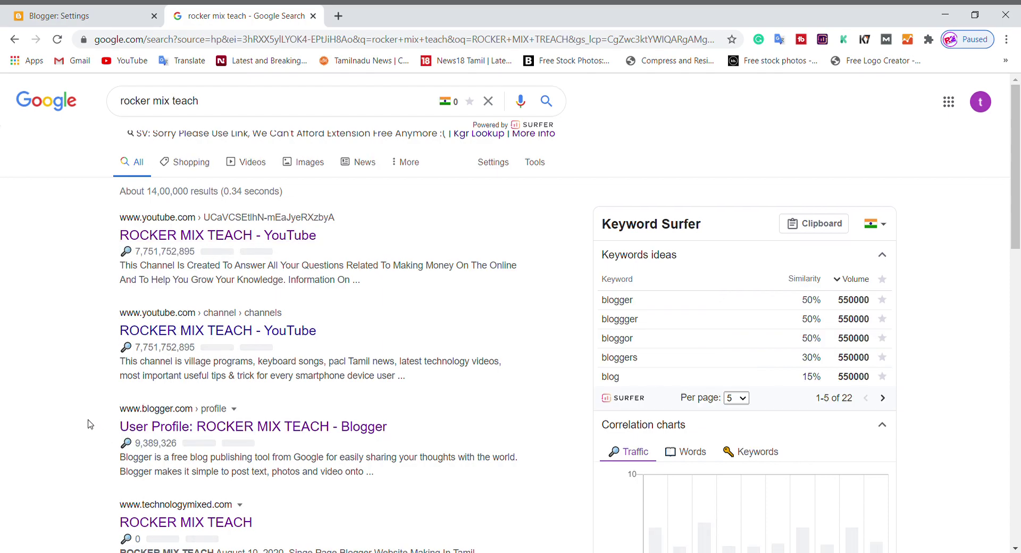
Step: Open the technologymixed.com ROCKER MIX TEACH search result in a new browser tab
scroll(90, 424, down, 3)
scroll(89, 424, down, 5)
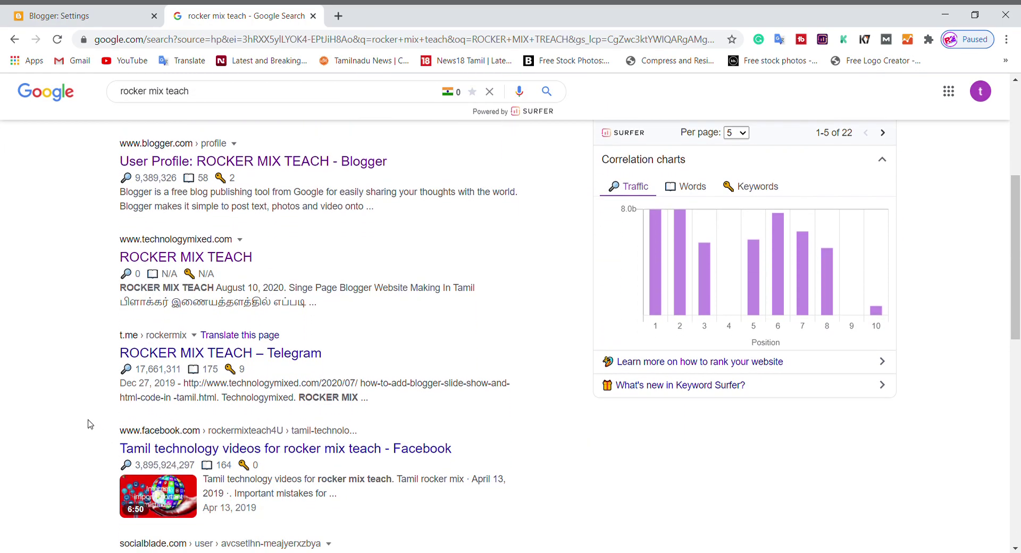
middle_click(240, 260)
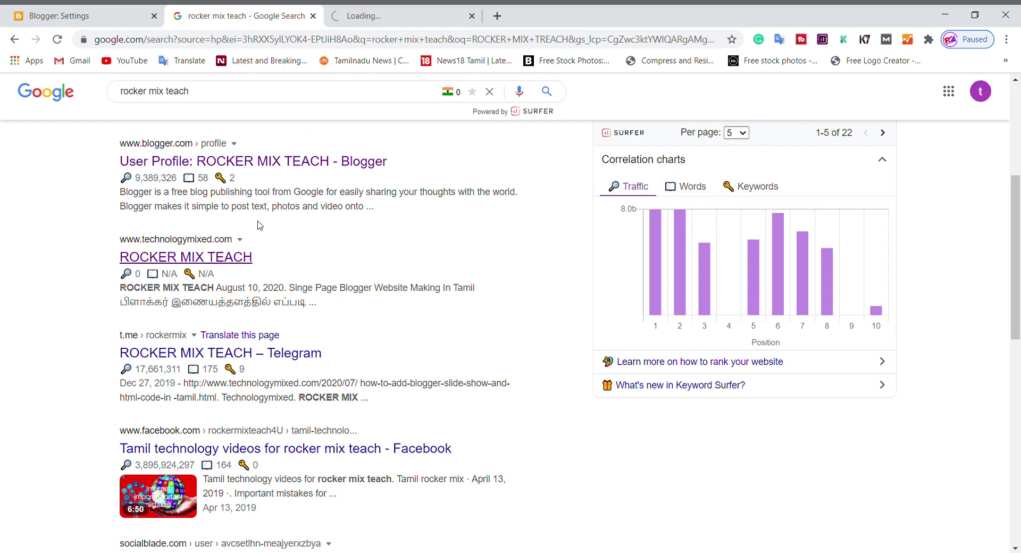
Step: Look through the ROCKER MIX TEACH homepage and open its Make SEO Here tool in a new browser tab
click(349, 12)
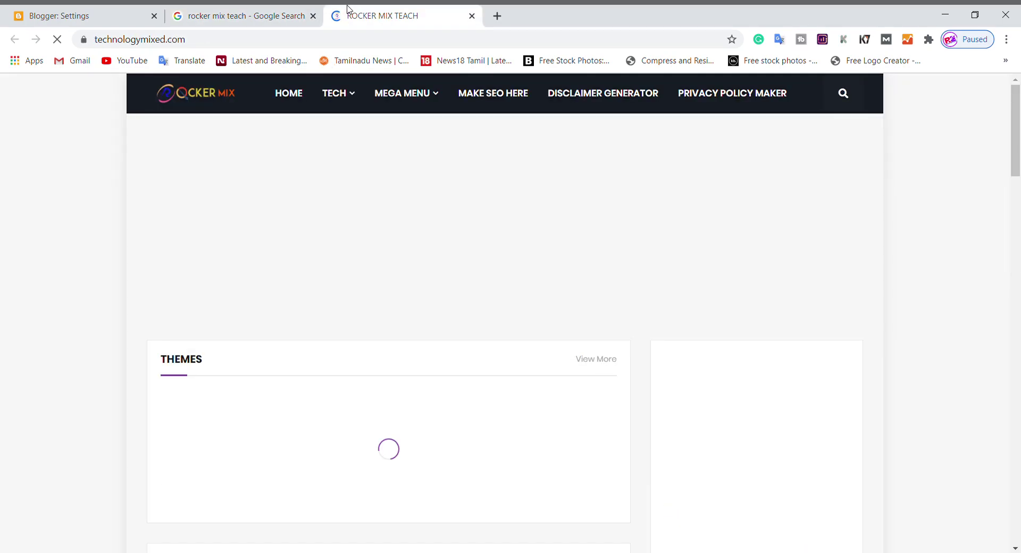
scroll(37, 171, down, 3)
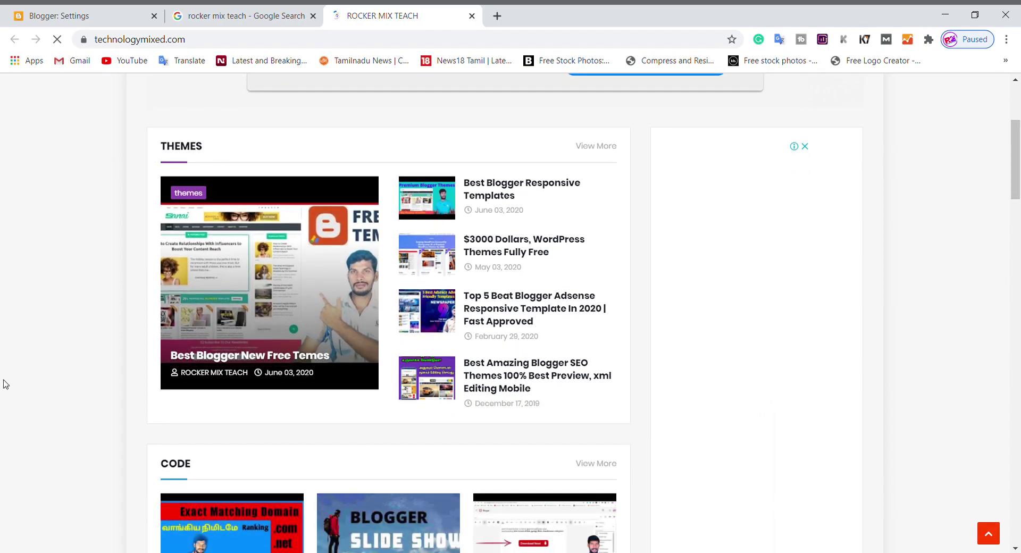
scroll(300, 254, down, 4)
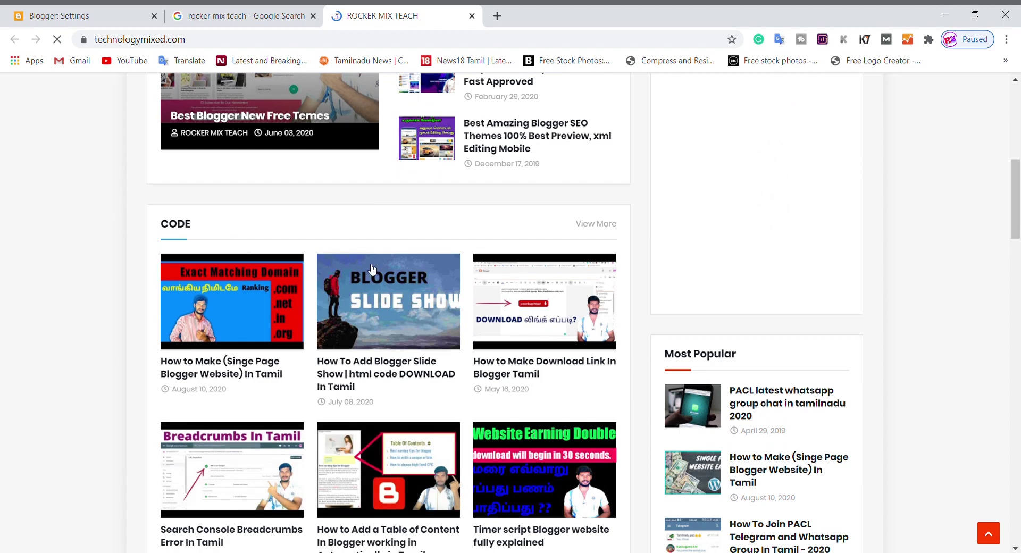
scroll(37, 366, down, 3)
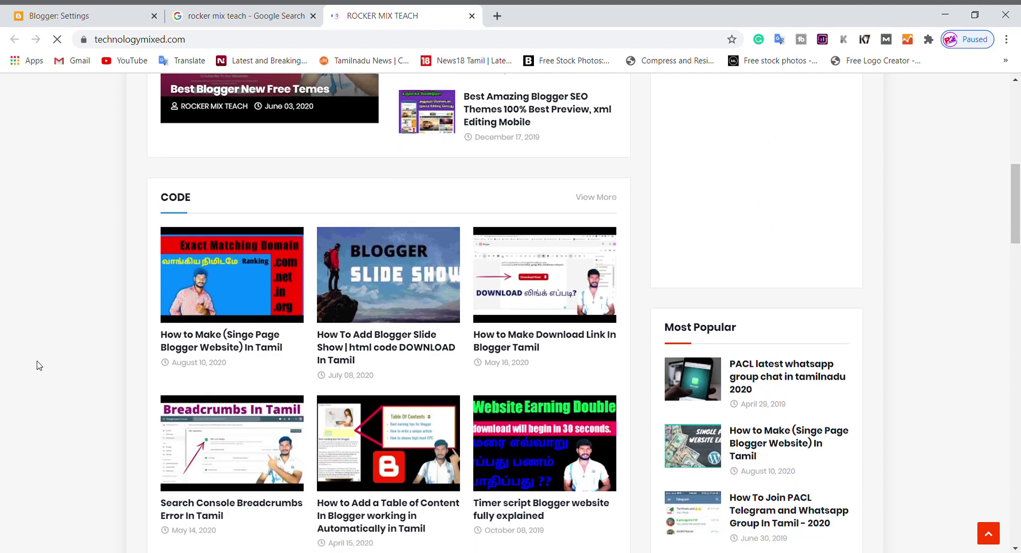
scroll(37, 365, up, 8)
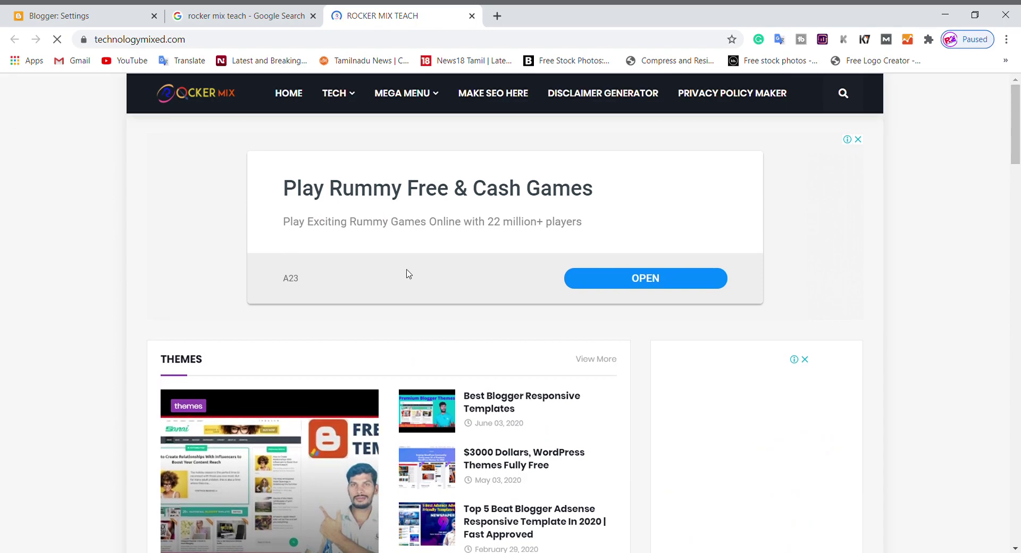
middle_click(509, 99)
click(565, 12)
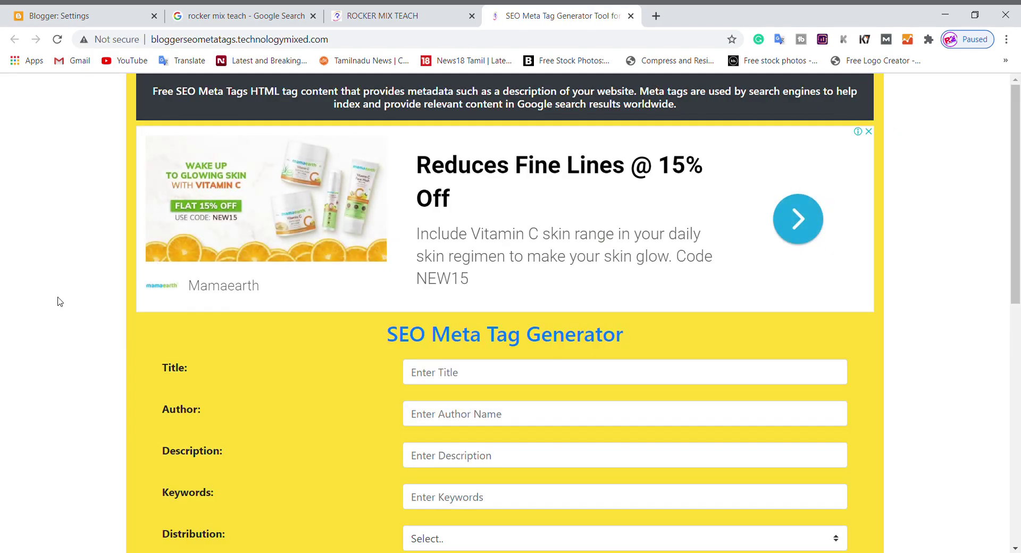
Step: Enter "motivational stories" as the title in the SEO Meta Tag Generator form
scroll(60, 302, down, 5)
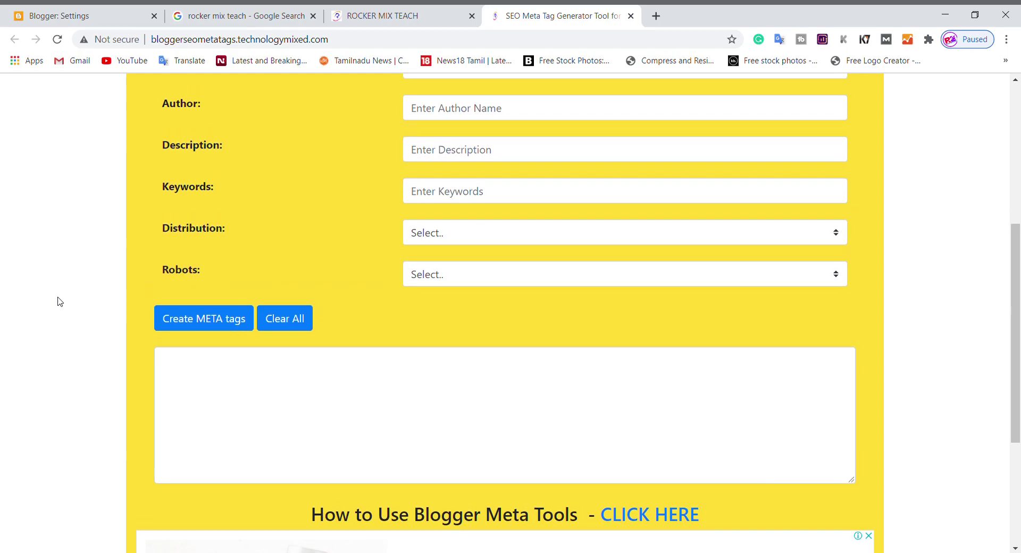
scroll(61, 301, up, 2)
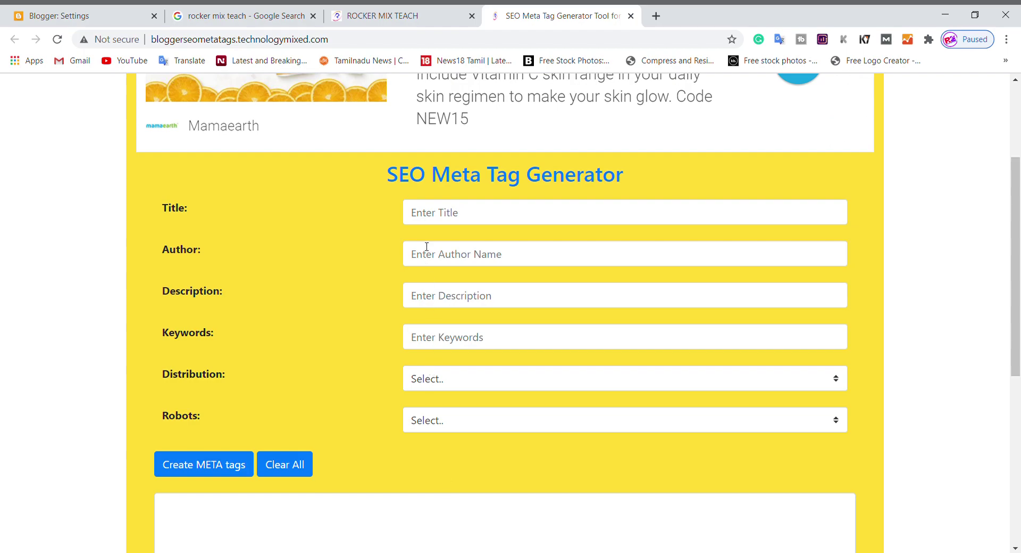
click(431, 216)
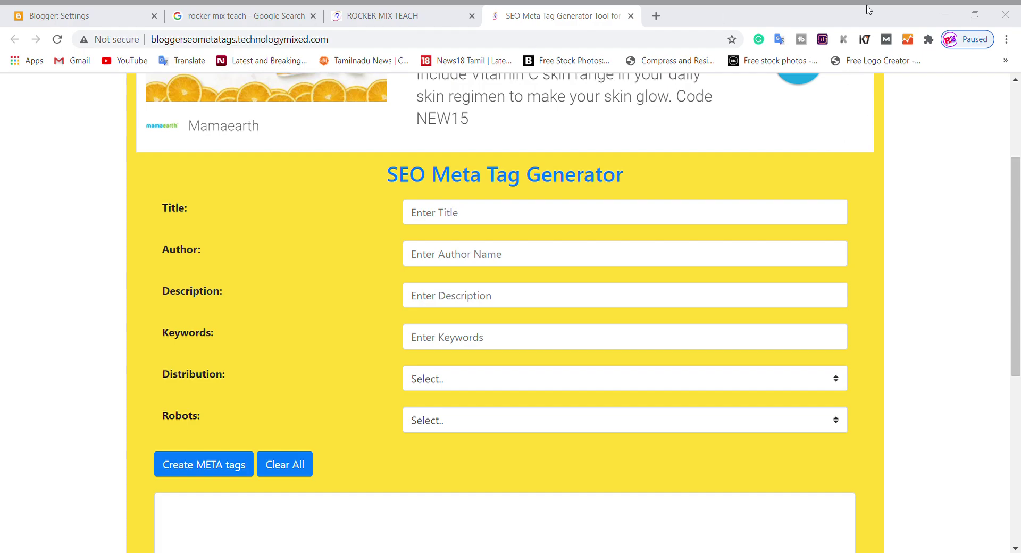
click(937, 13)
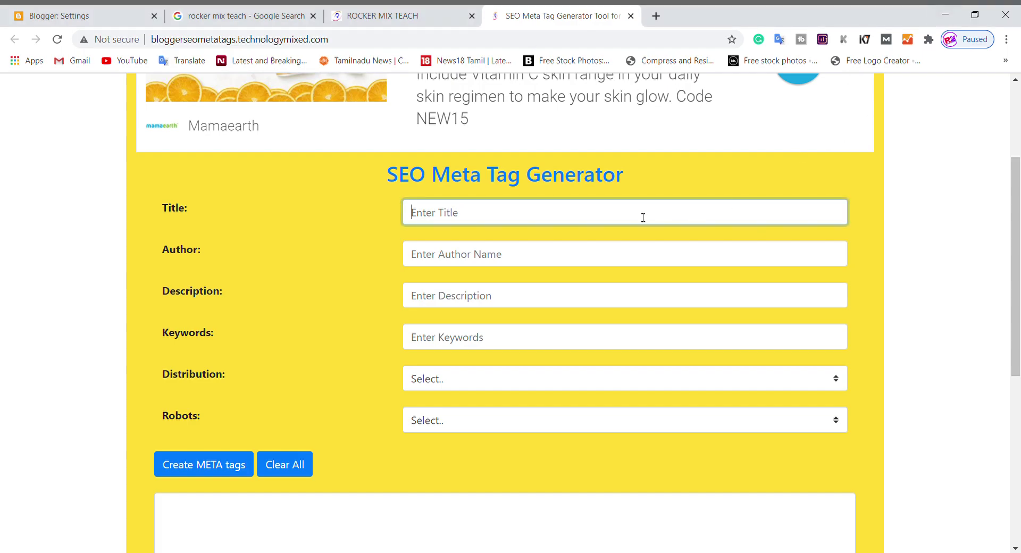
text(motivational stories)
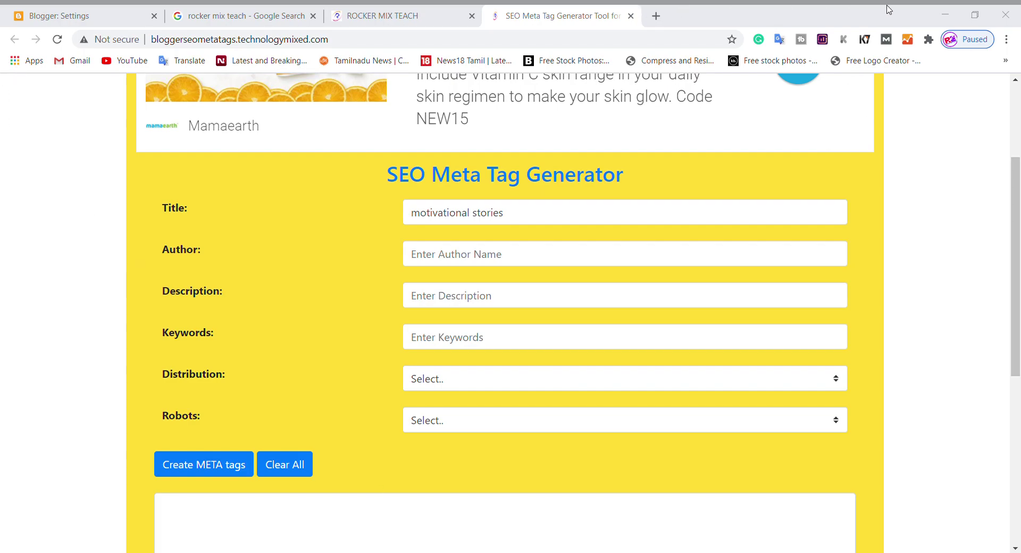
click(651, 218)
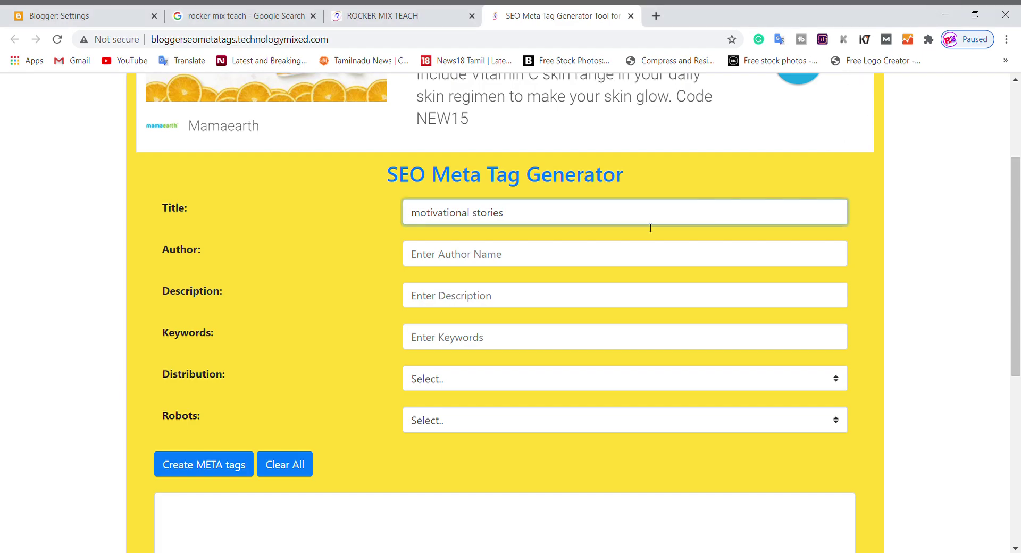
Step: Paste the copied blog description into the meta tag description and enter "ROCKER MIX" as the author
click(498, 304)
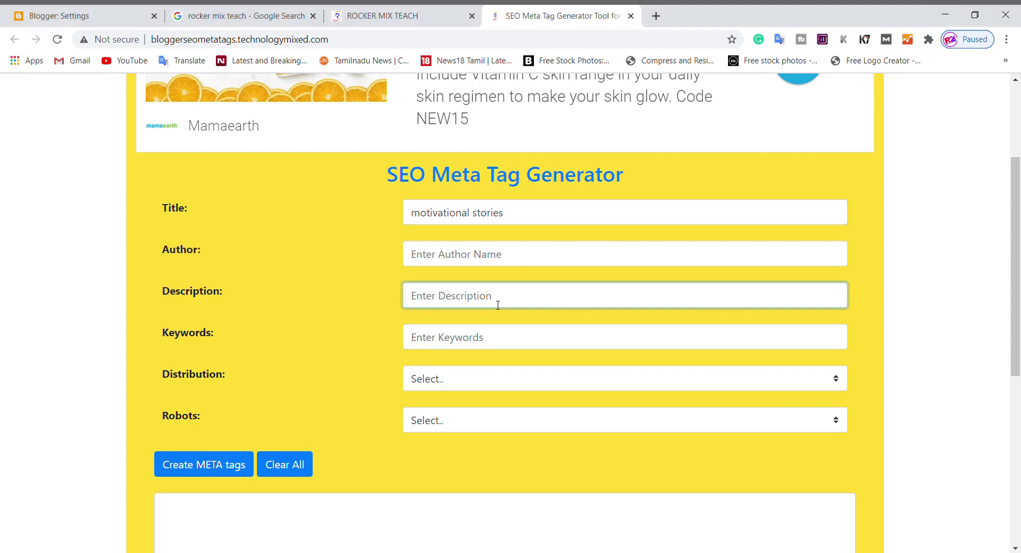
key(ctrl+v)
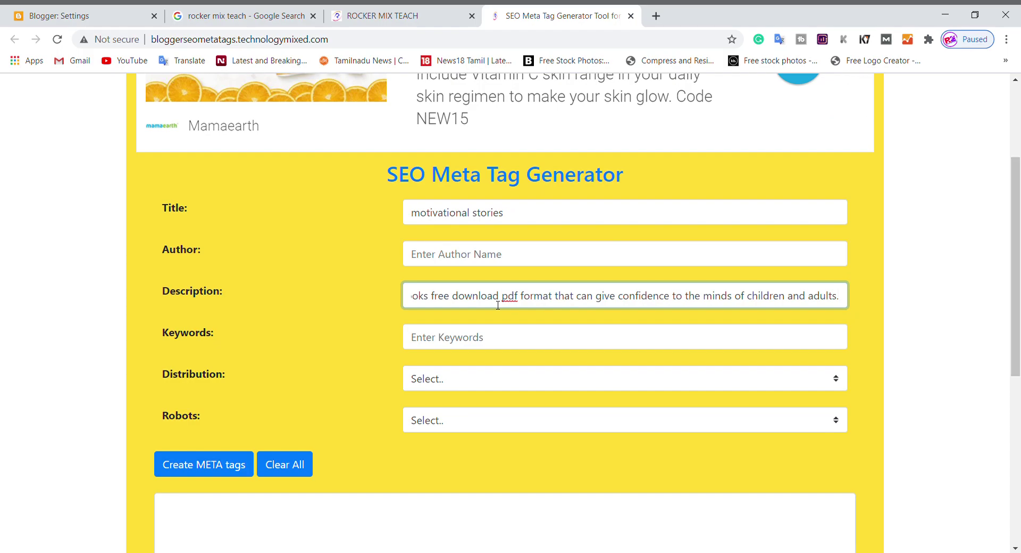
click(437, 257)
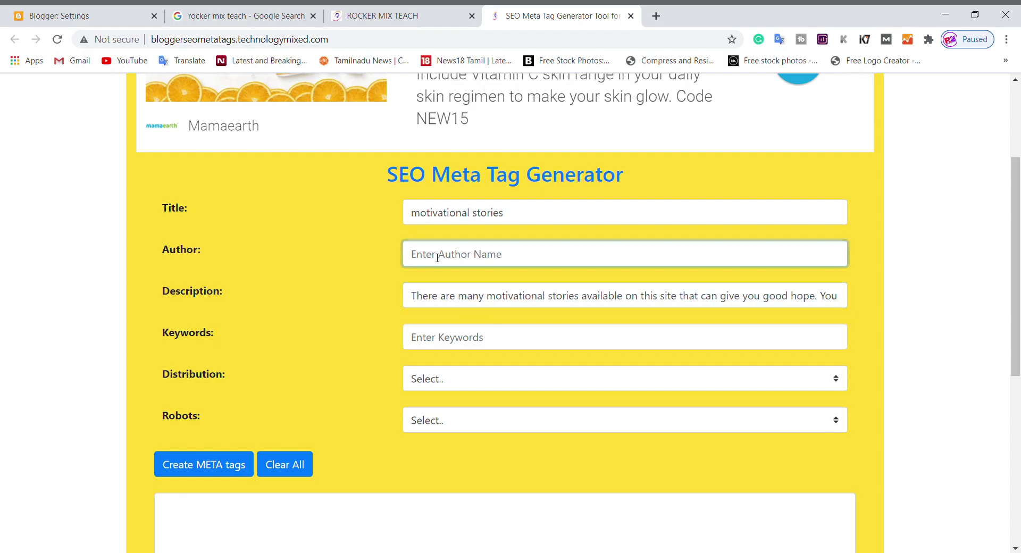
text(ROCKER MIX TR)
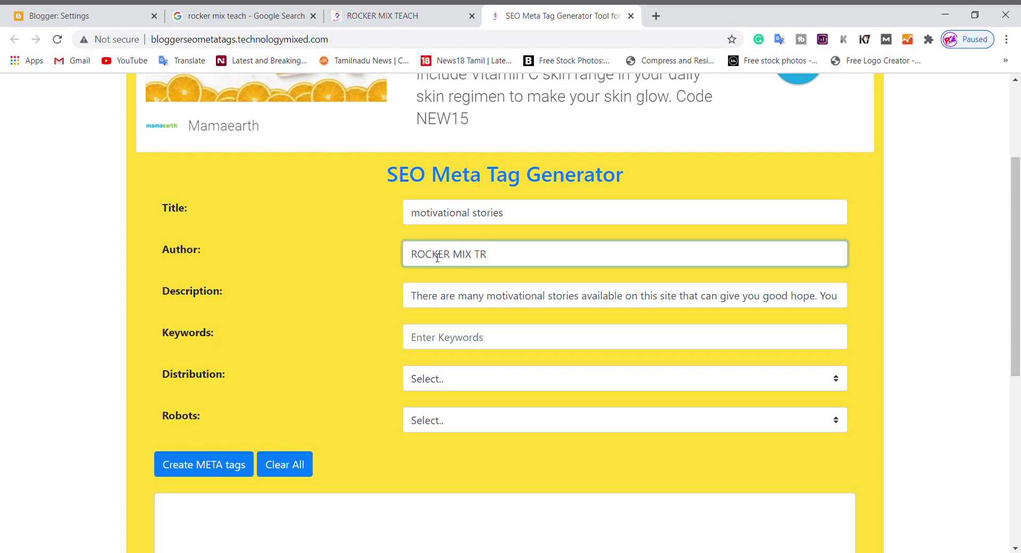
key(BackSpace)
key(BackSpace)
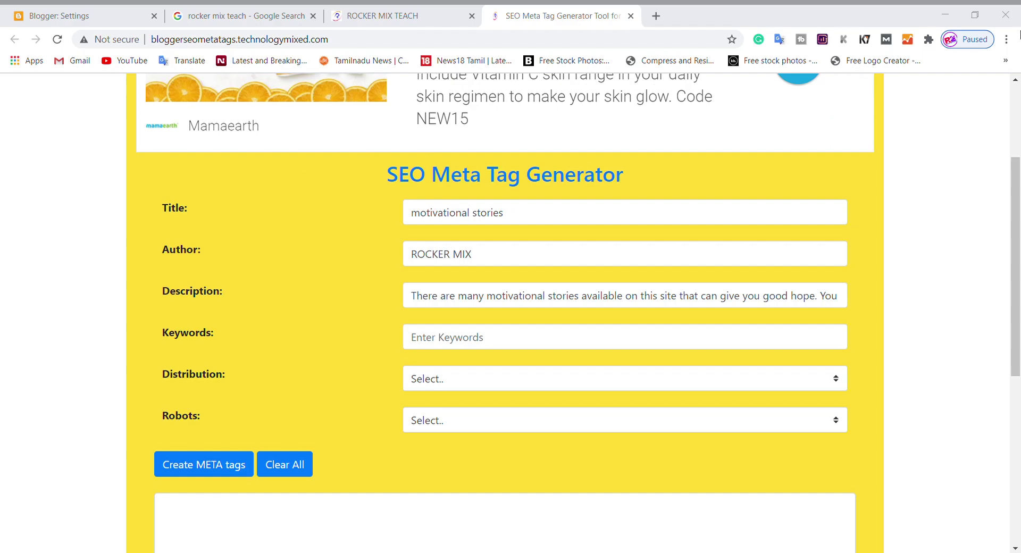
Step: Fill in the meta keywords with the comma-separated list running from "motivational stories in tamil pdf" to "motivational books free download pdf format"
click(952, 11)
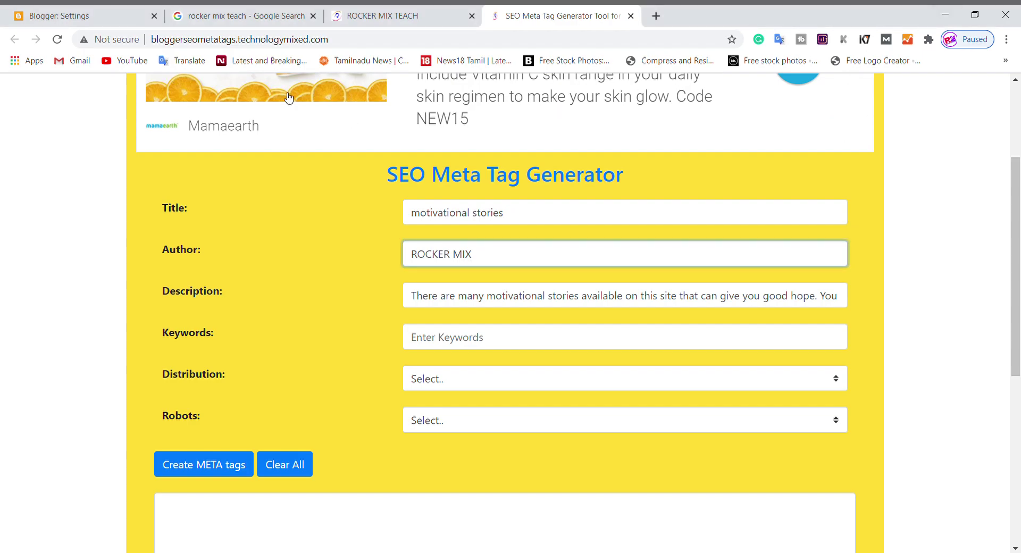
click(111, 10)
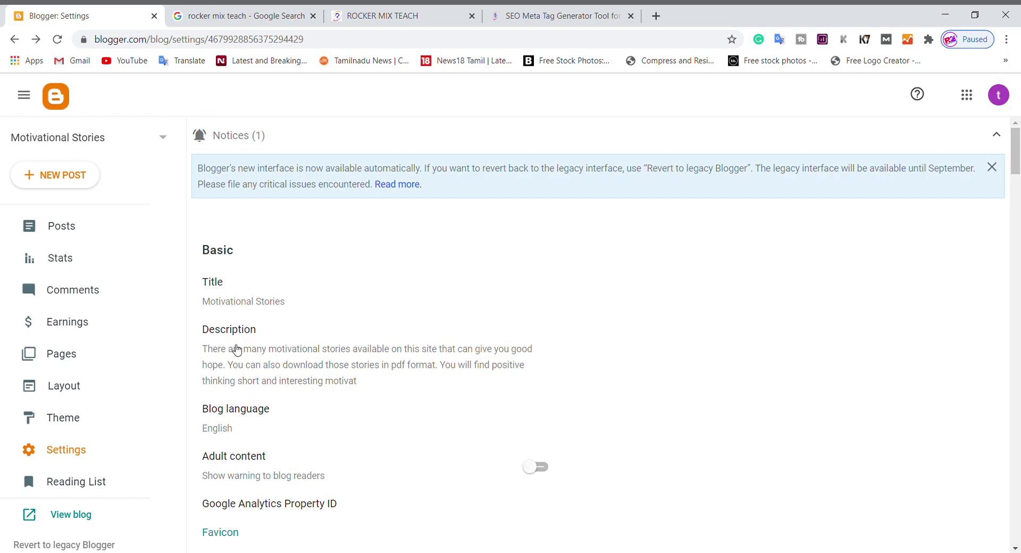
click(525, 11)
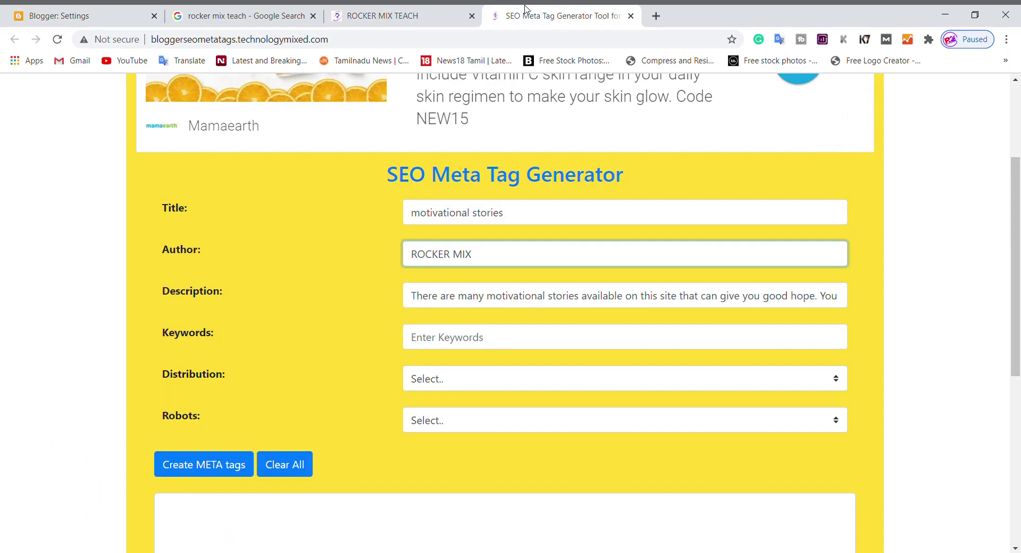
click(454, 344)
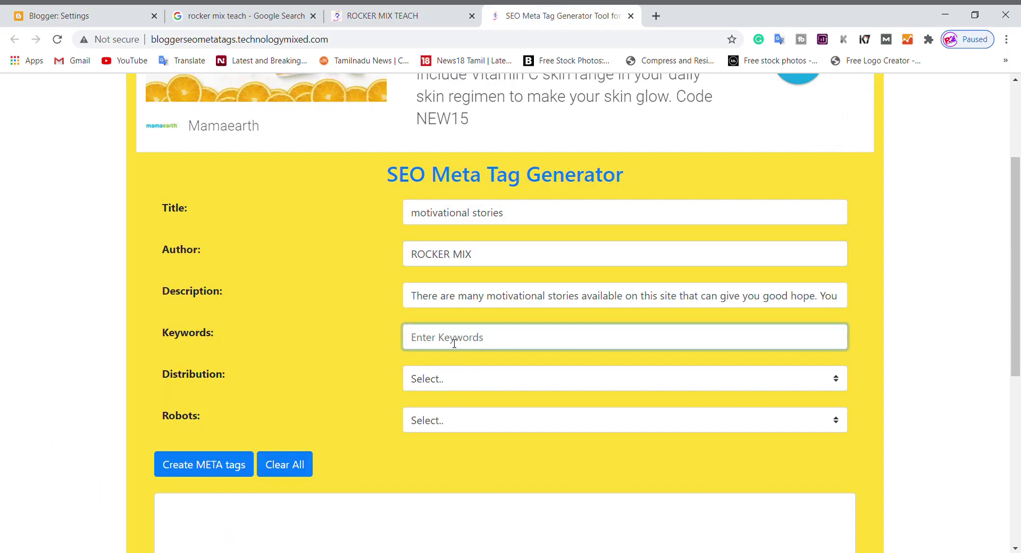
text(motivational books free download pdf format, motivational books free download pdf format,)
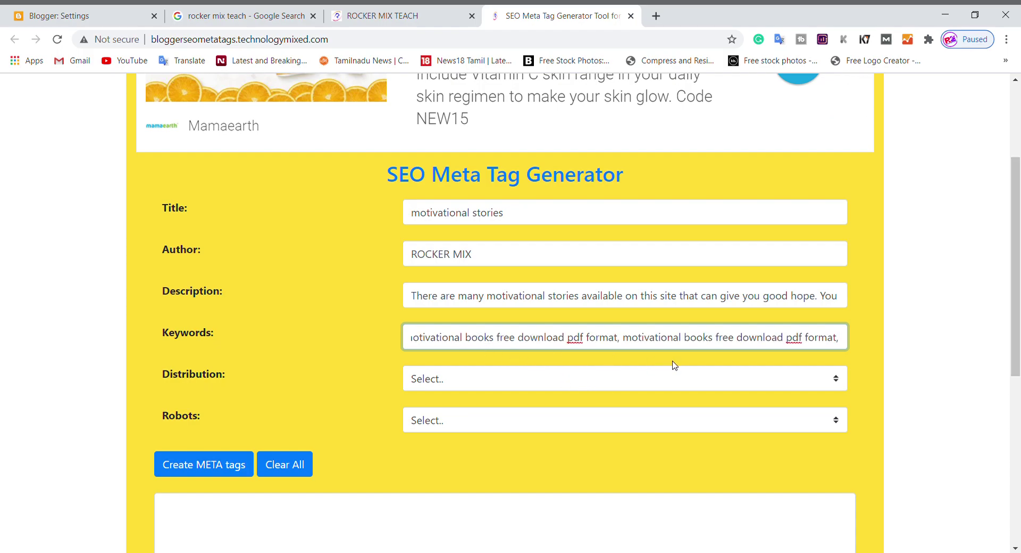
Step: Set the distribution to Global and robots to All, and generate the meta tags, confirming the request
click(837, 383)
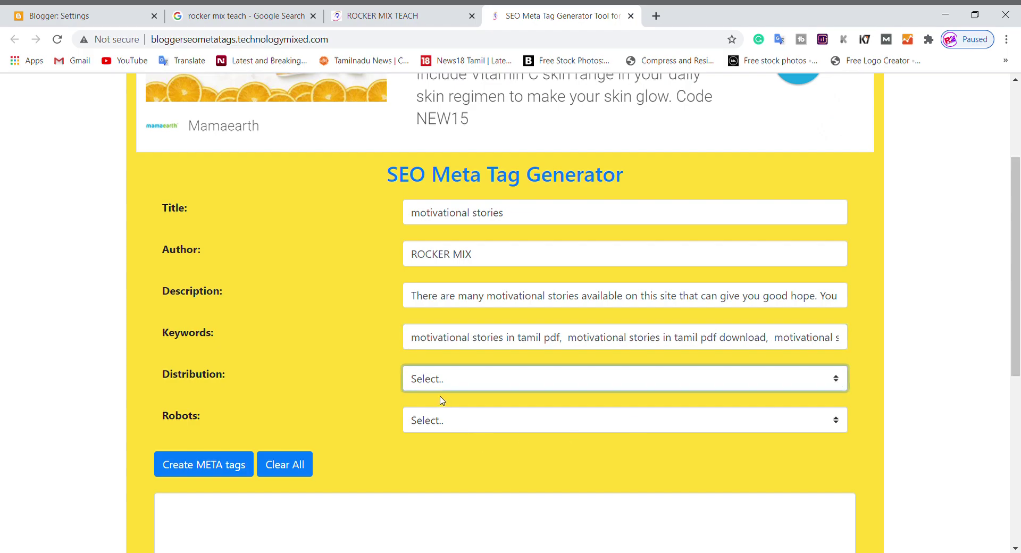
click(442, 421)
click(836, 420)
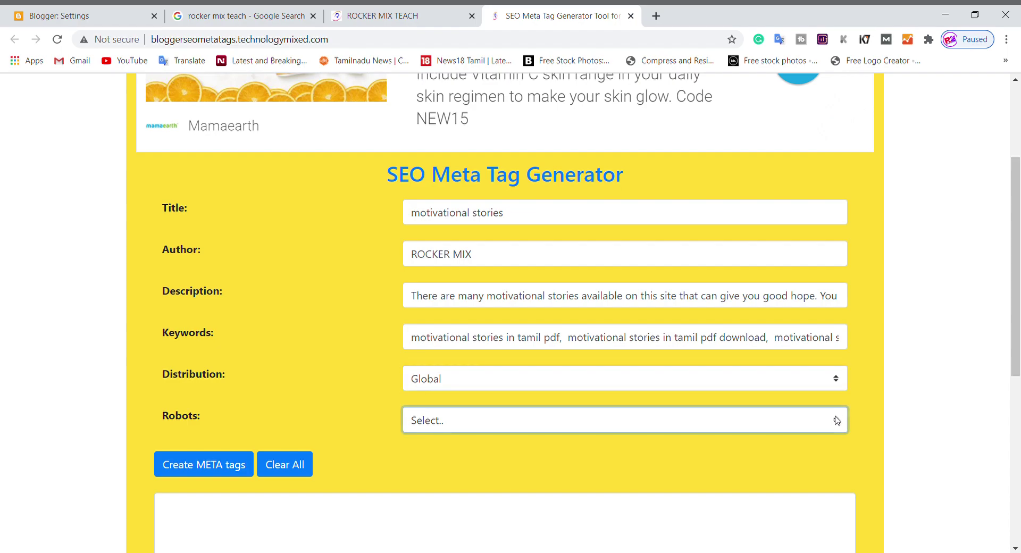
click(496, 456)
click(207, 465)
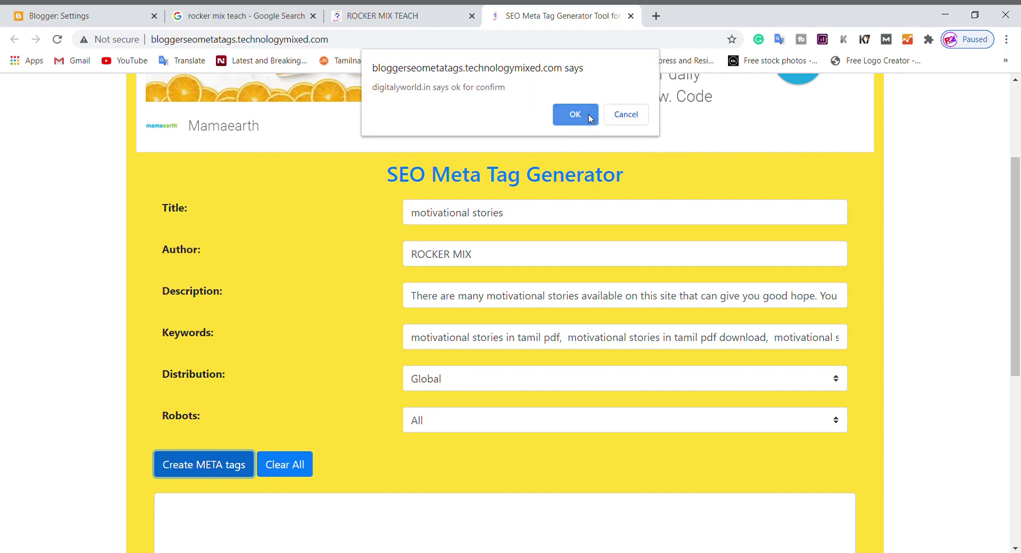
click(589, 117)
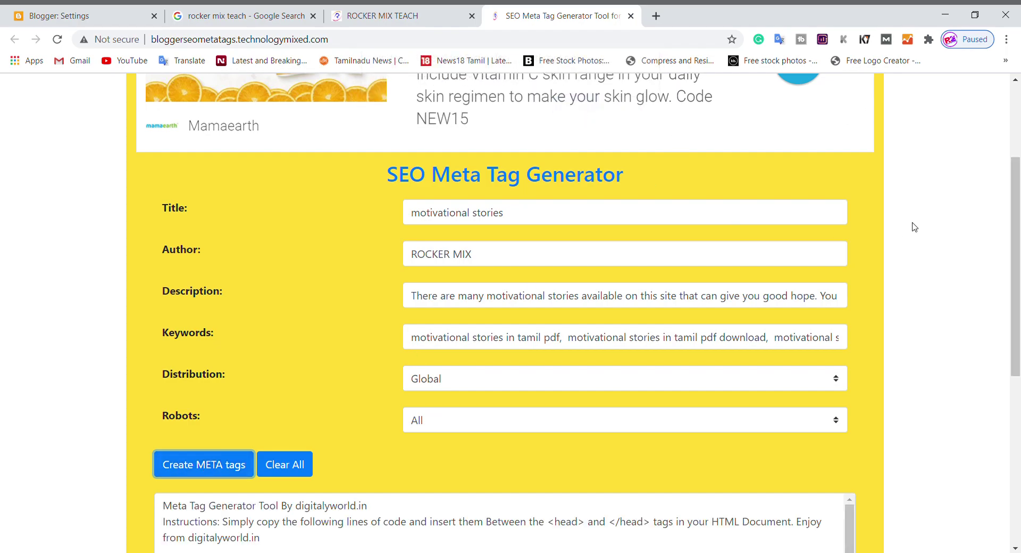
Step: Review the generated code and copy only the meta tag lines from Title through Robots, without the introductory instructions
drag(1013, 228, 1017, 312)
drag(853, 349, 850, 376)
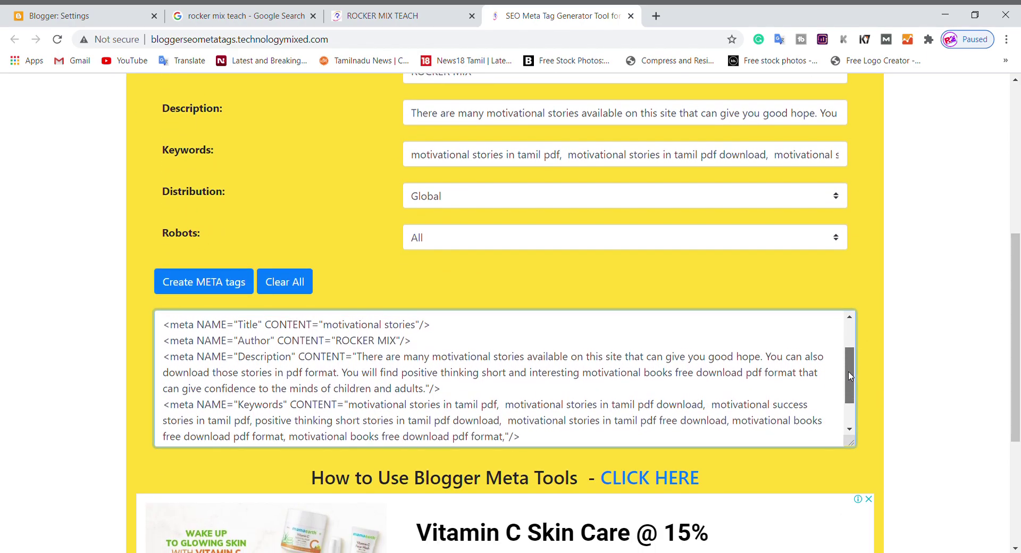
drag(850, 376, 849, 350)
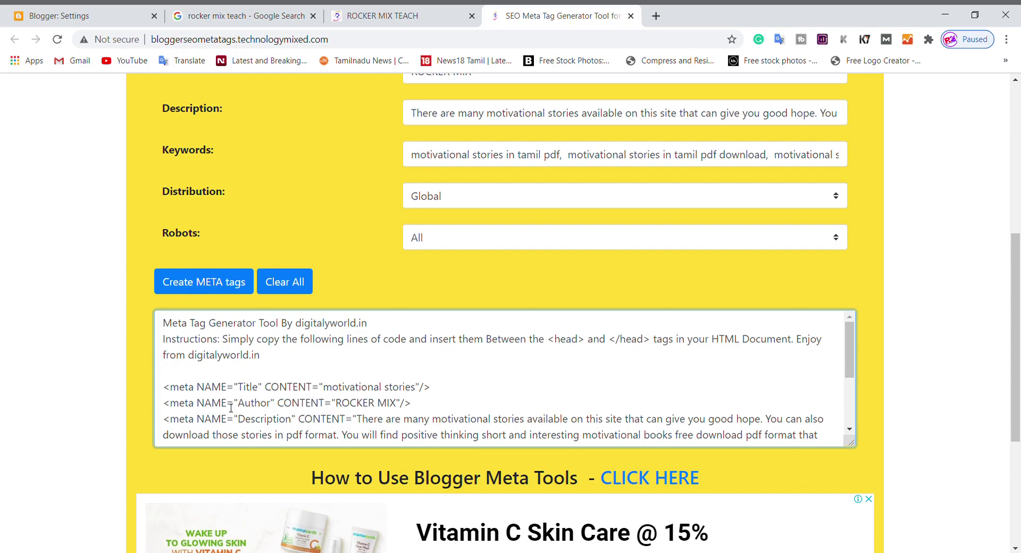
drag(168, 391, 239, 473)
key(ctrl+c)
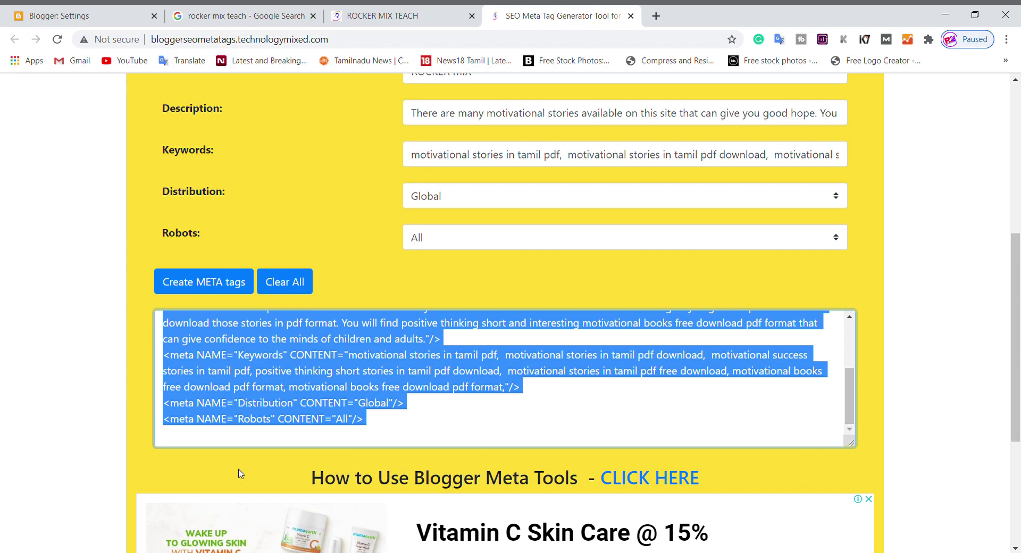
Step: Switch to Blogger and open the blog's Contempo Light theme for HTML editing
click(98, 9)
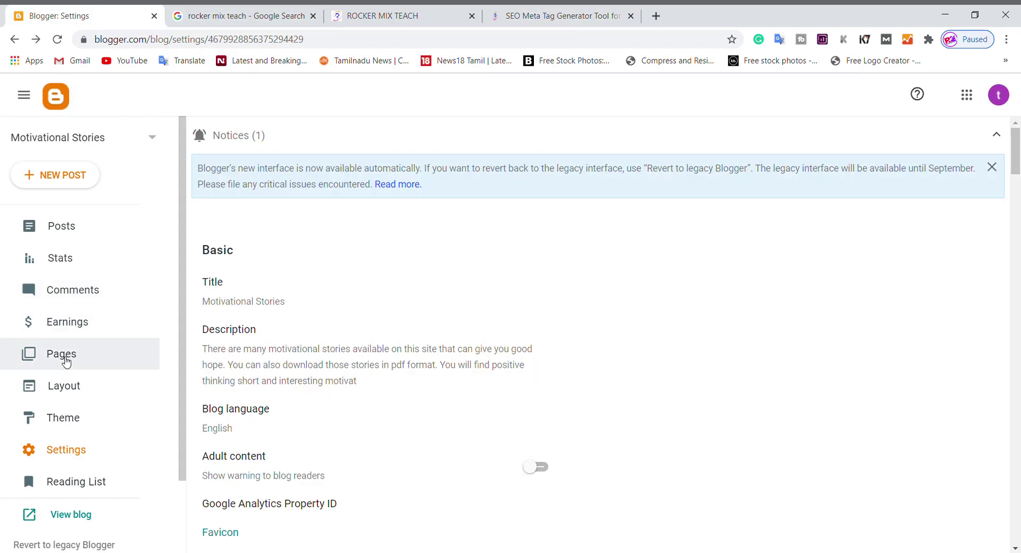
click(63, 420)
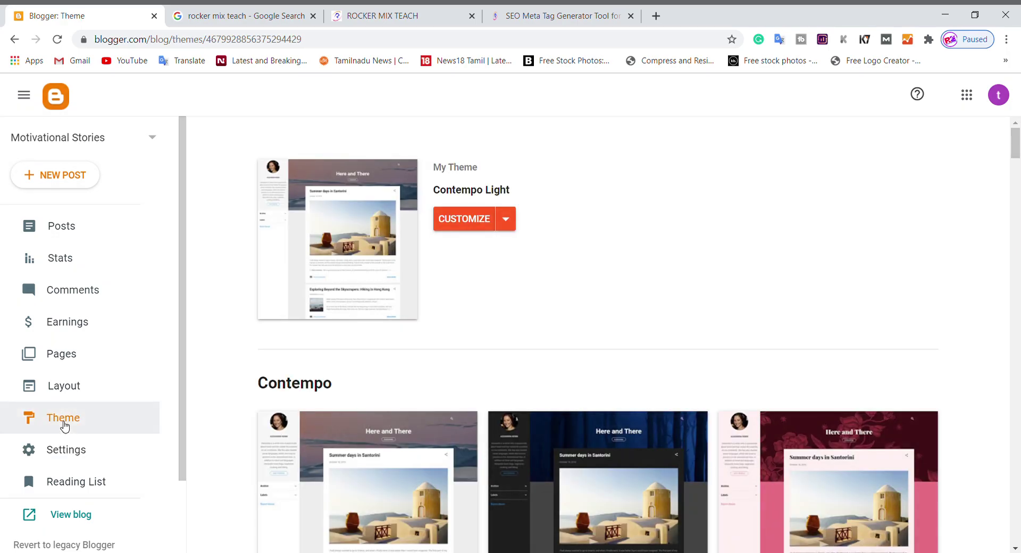
click(510, 318)
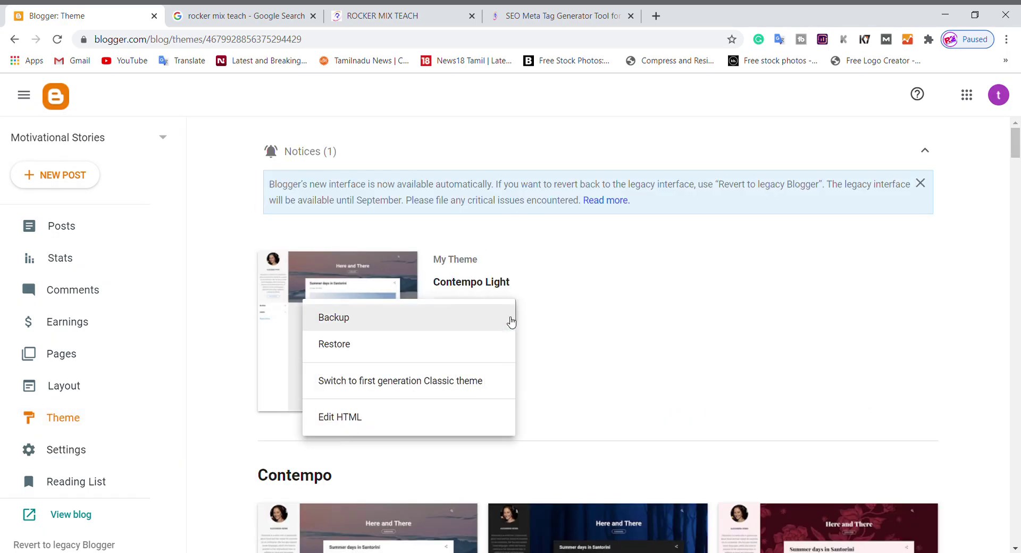
click(374, 418)
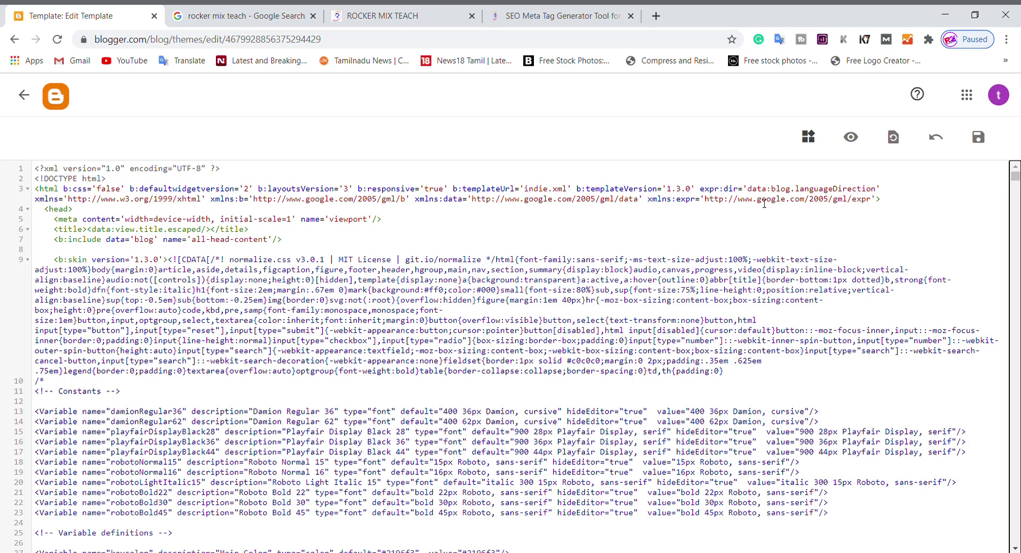
Step: Paste the copied meta tag lines on a new line directly after the opening <head> tag in the theme HTML
click(87, 213)
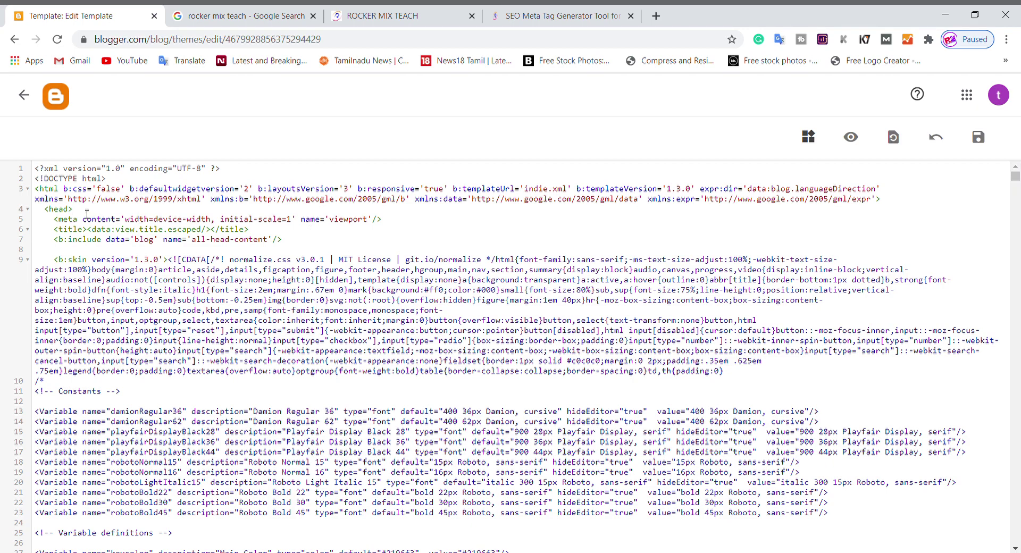
key(Return)
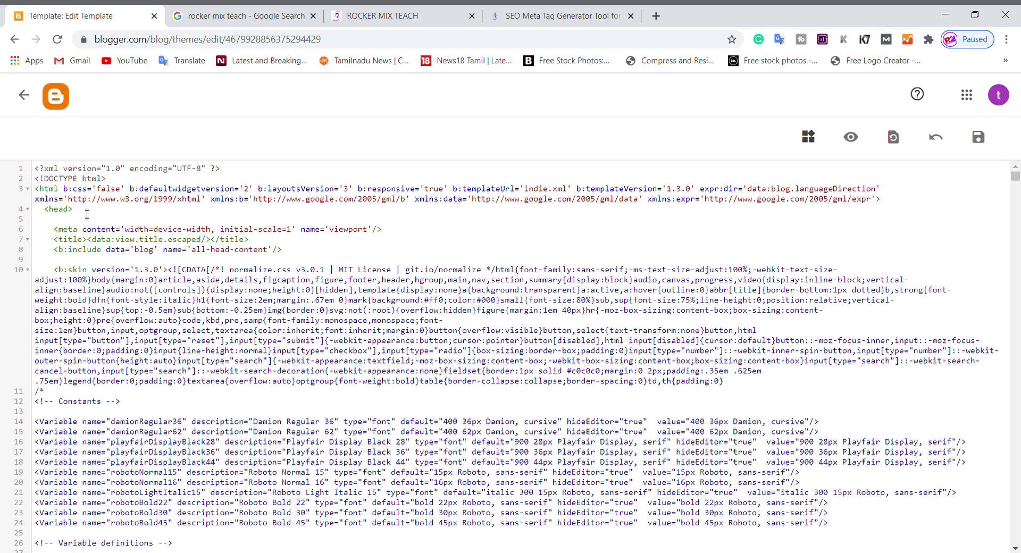
key(ctrl+v)
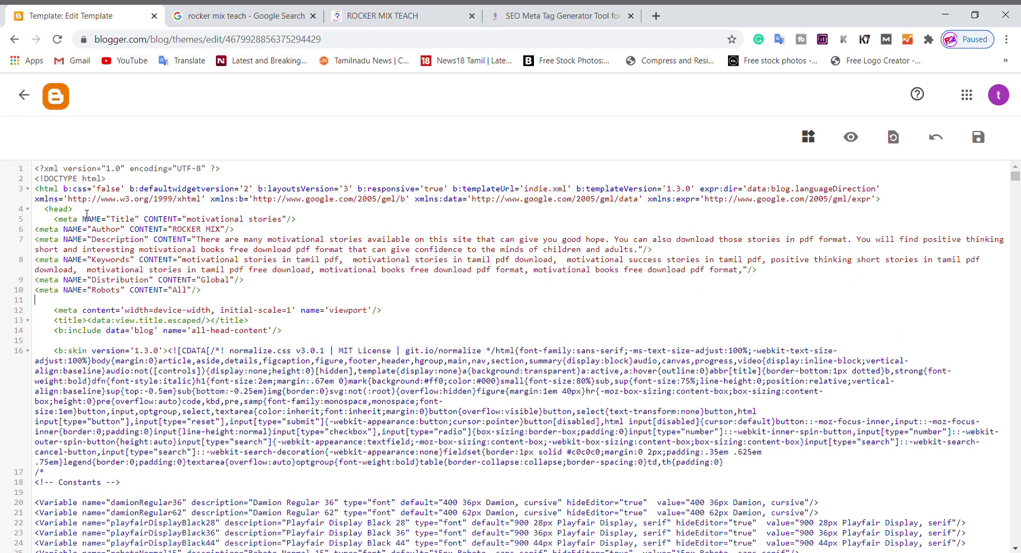
Step: Check the pasted meta tags from Title through Robots, including the author value, and save the theme HTML
drag(53, 219, 215, 294)
click(217, 296)
drag(172, 230, 222, 233)
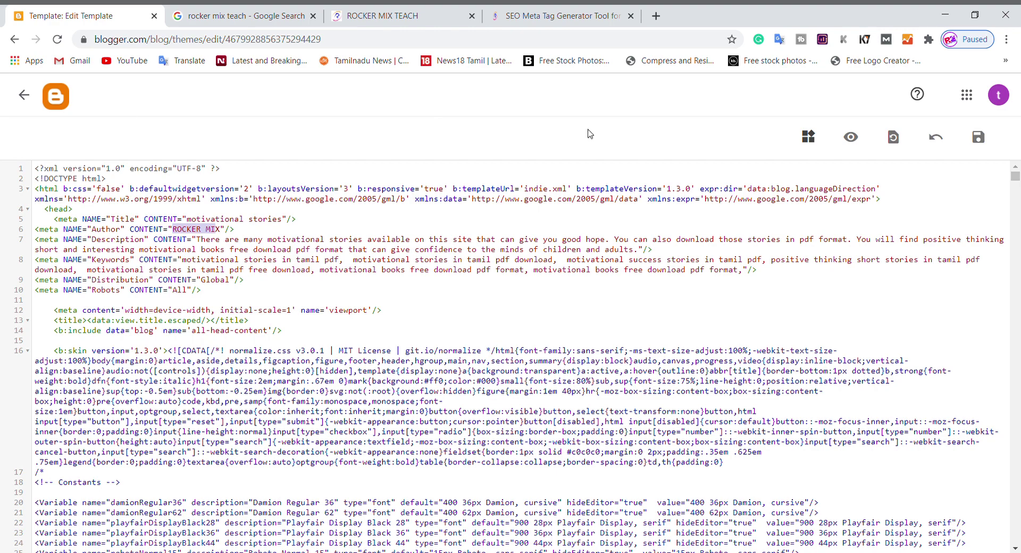
click(978, 137)
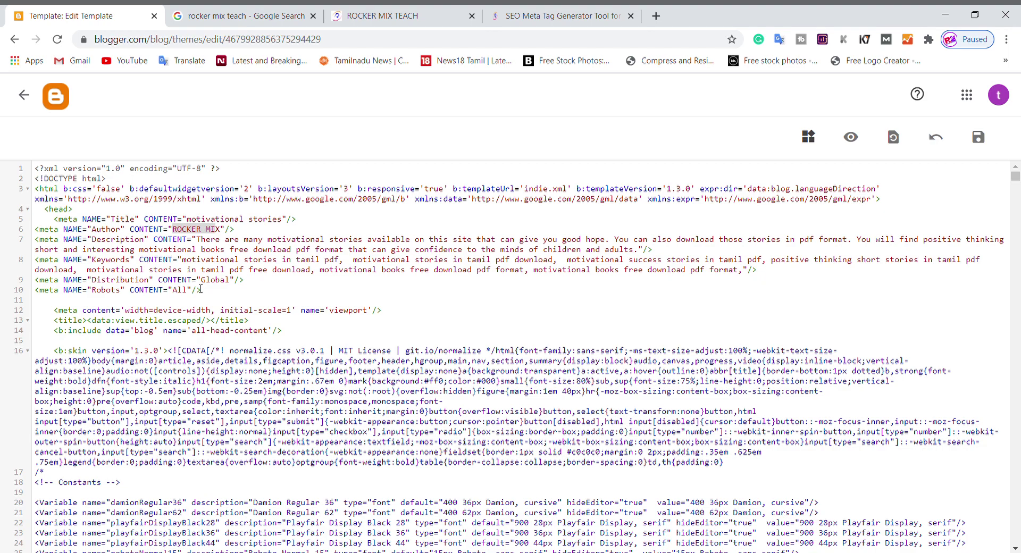
Step: Leave the theme editor and review the blog's settings from the Basic section down through Formatting to Meta tags
click(24, 96)
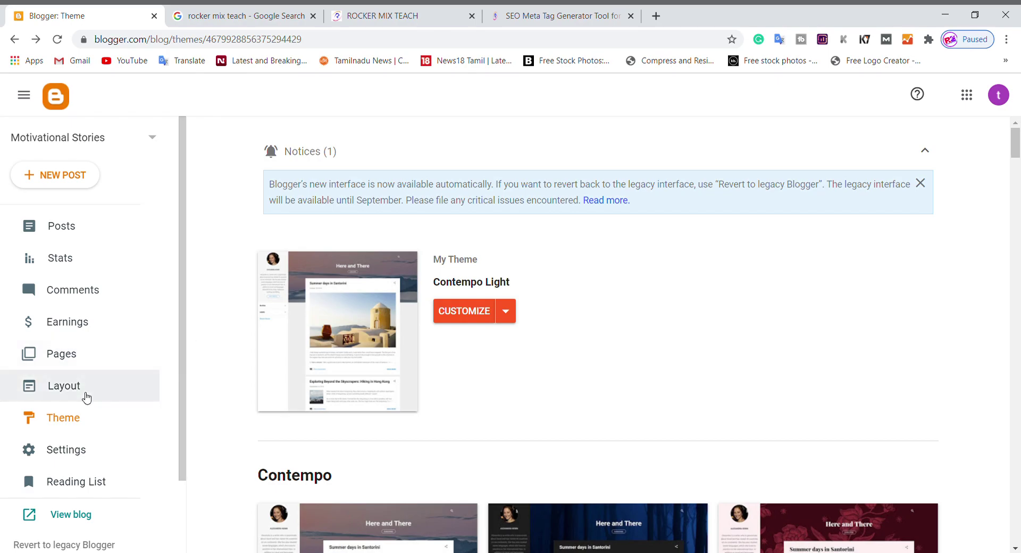
click(79, 452)
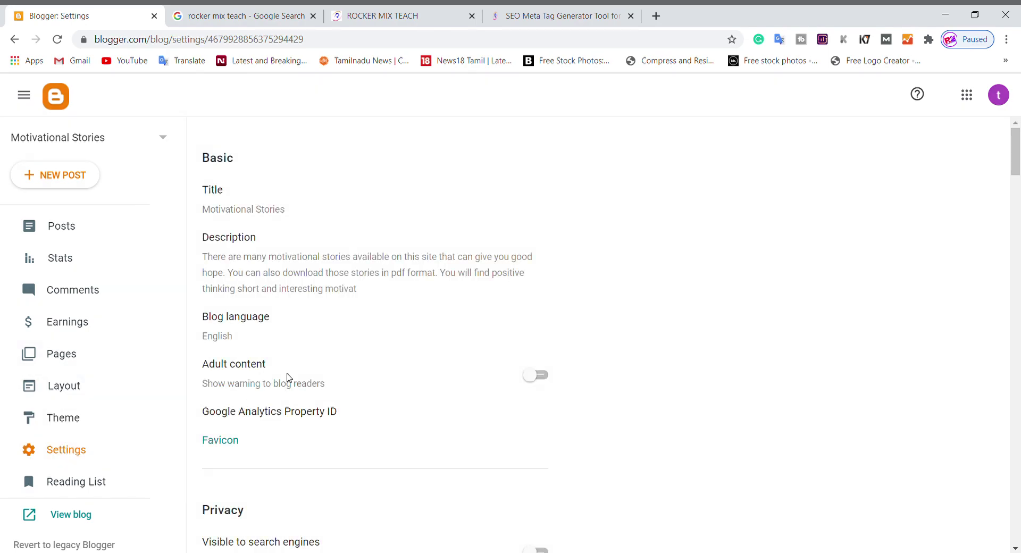
scroll(679, 264, down, 3)
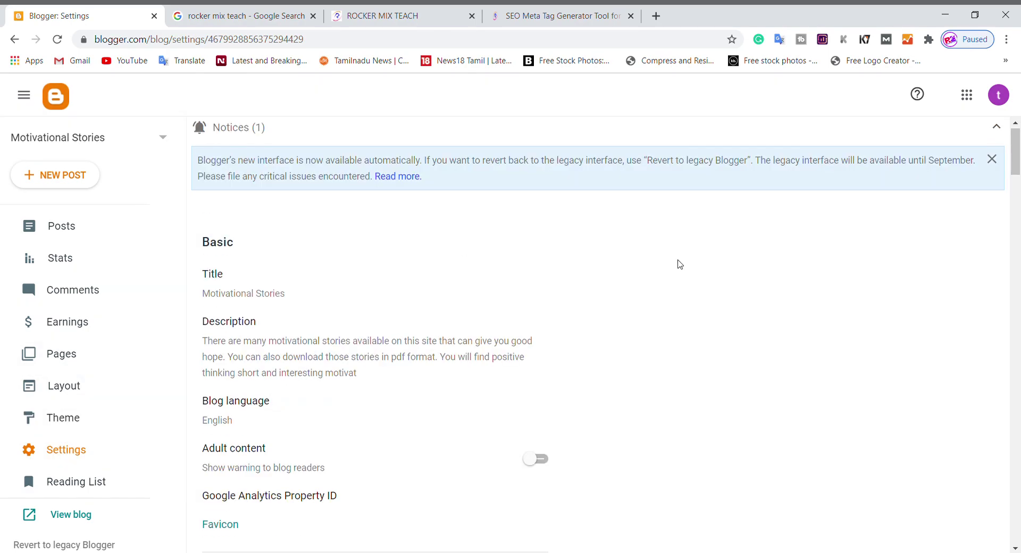
scroll(680, 264, down, 4)
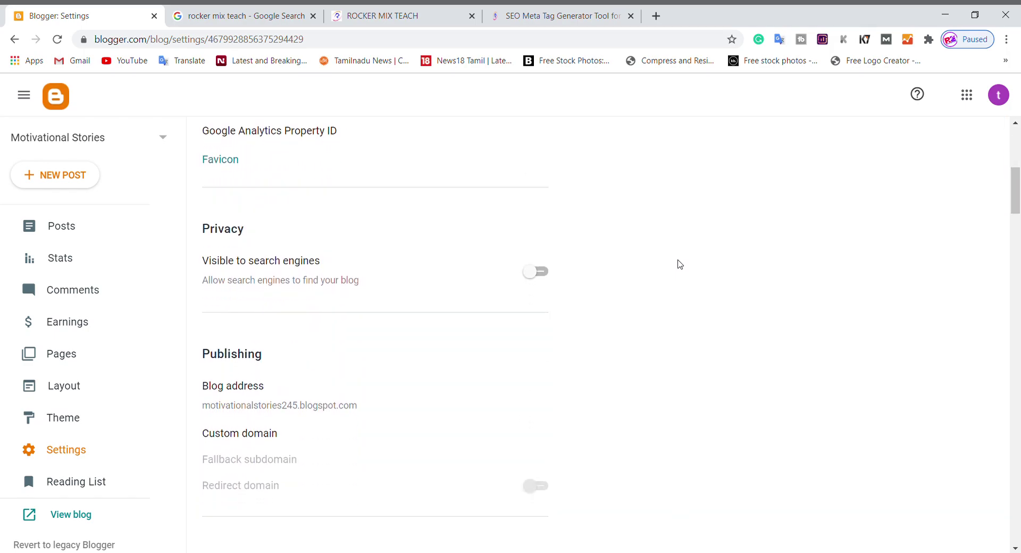
scroll(680, 264, up, 1)
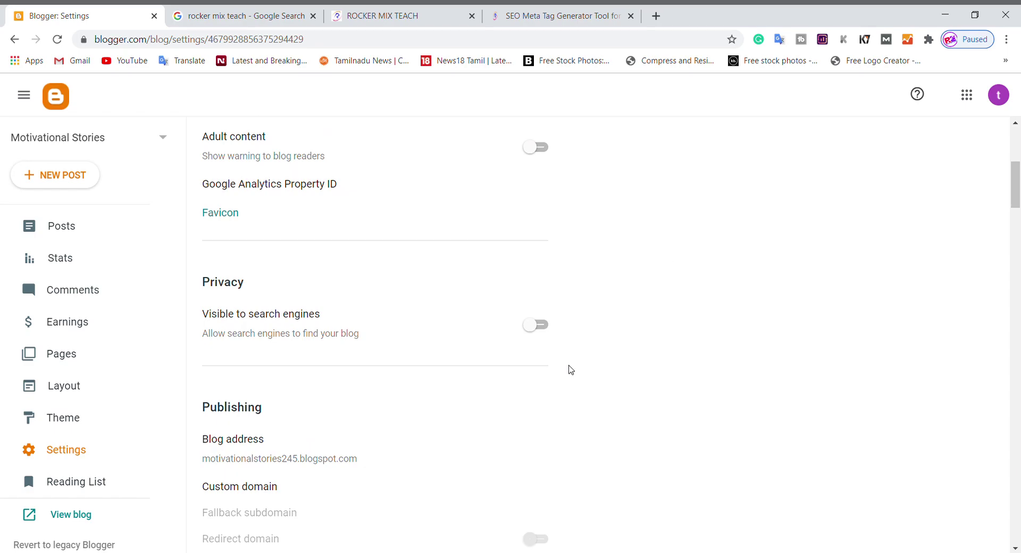
scroll(534, 356, down, 2)
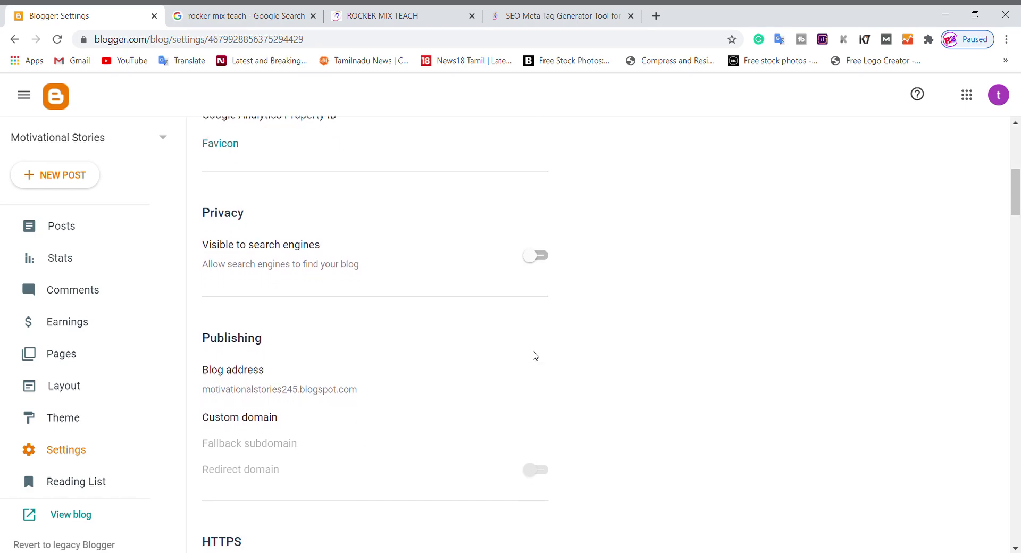
scroll(535, 355, down, 2)
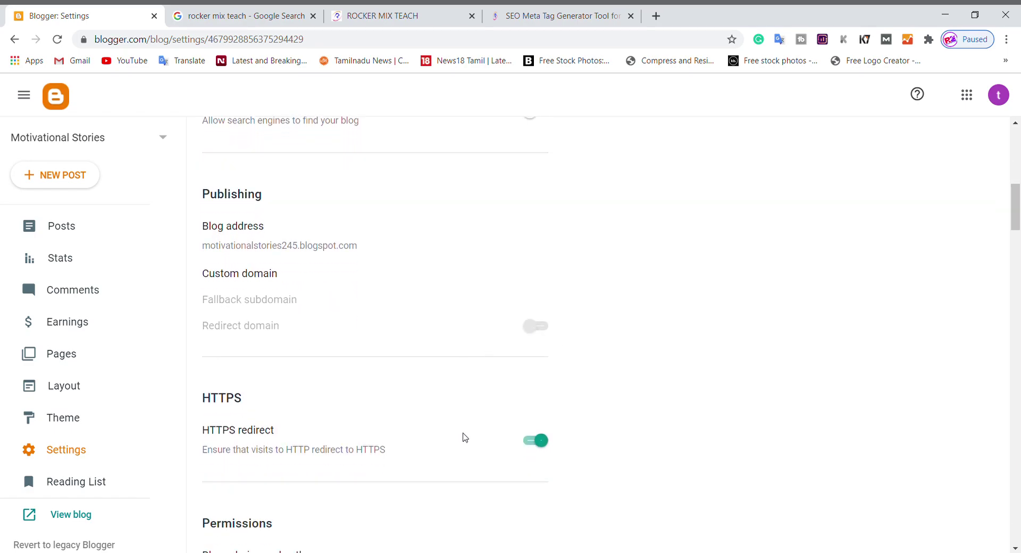
scroll(545, 451, down, 9)
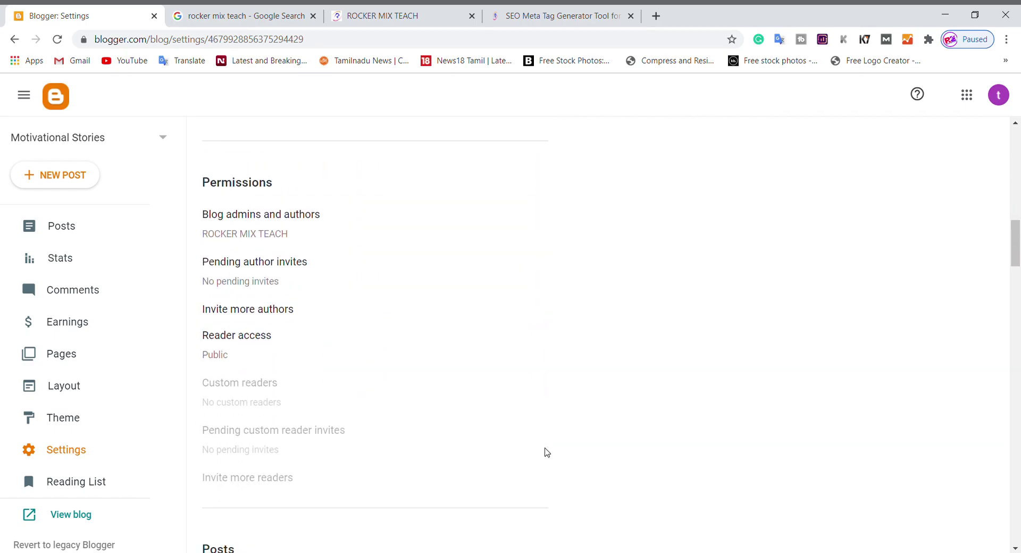
scroll(547, 452, up, 1)
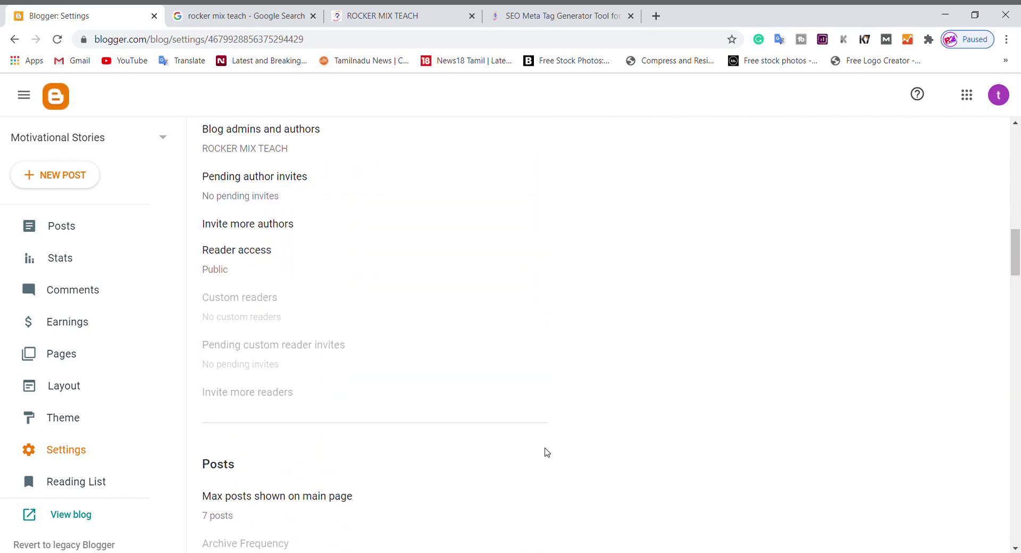
scroll(547, 453, down, 8)
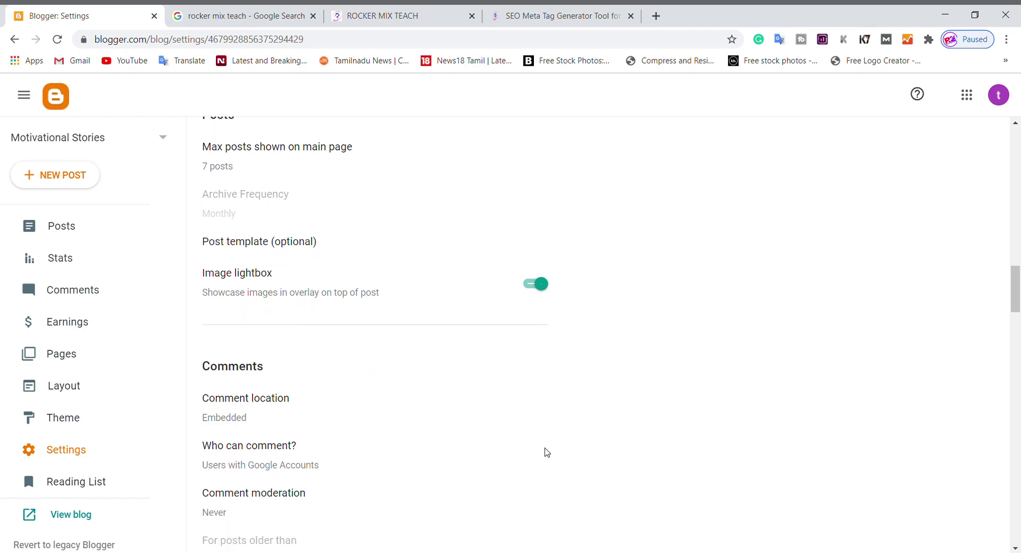
scroll(547, 453, down, 4)
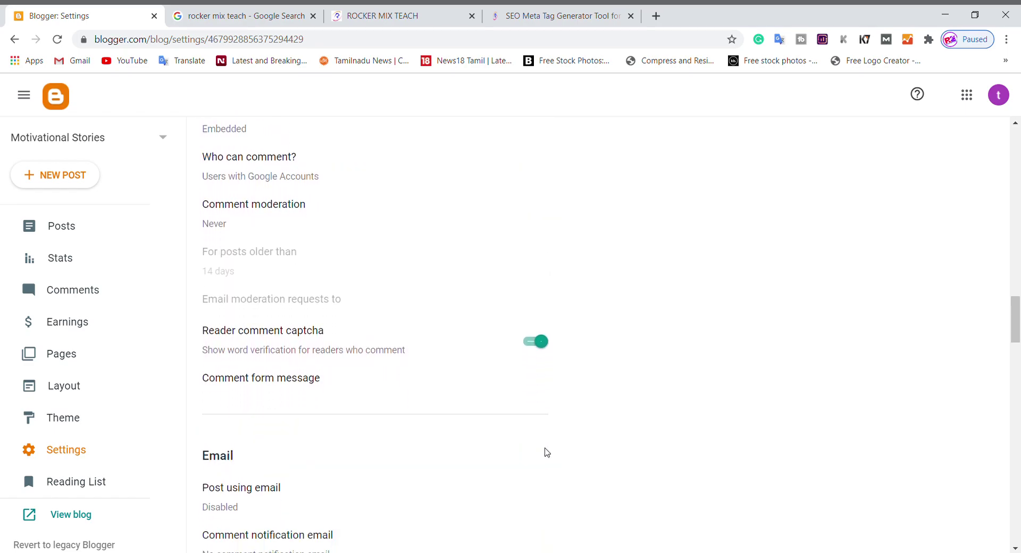
scroll(546, 453, down, 4)
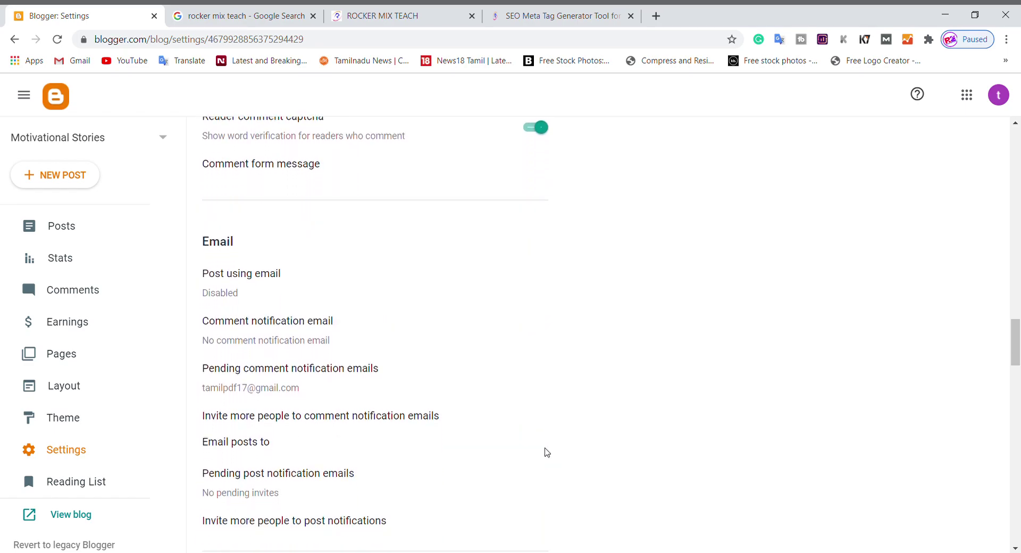
scroll(547, 452, down, 6)
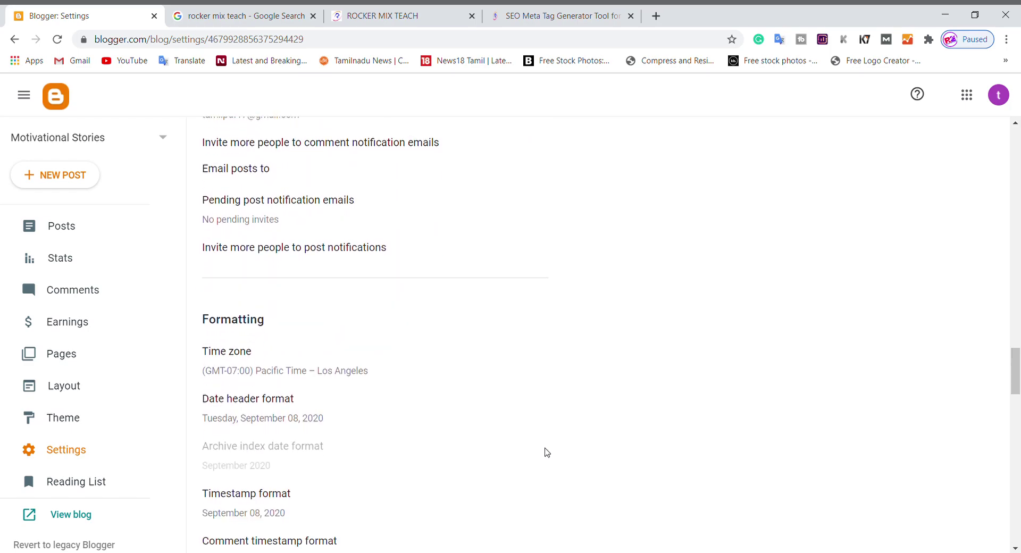
scroll(547, 453, down, 1)
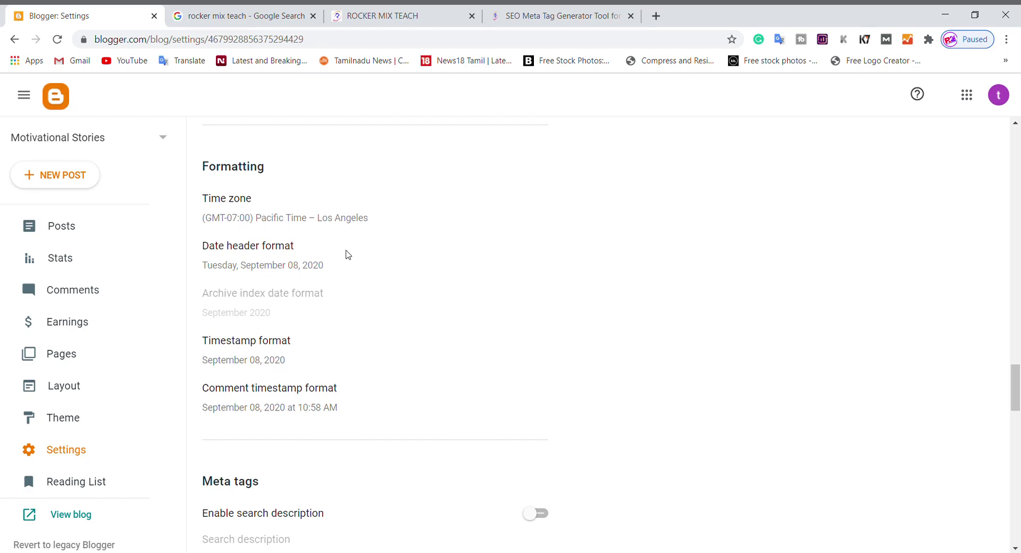
scroll(353, 403, down, 2)
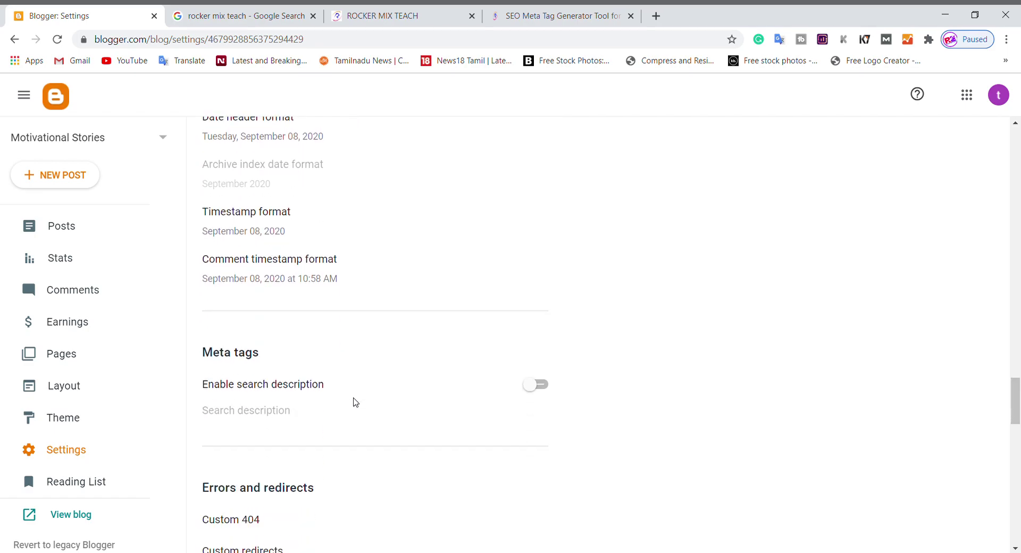
Step: Enable the search description and save the text running from "There are many motivational stories available" to "download those stories in pdf format."
scroll(355, 402, down, 6)
scroll(356, 403, up, 3)
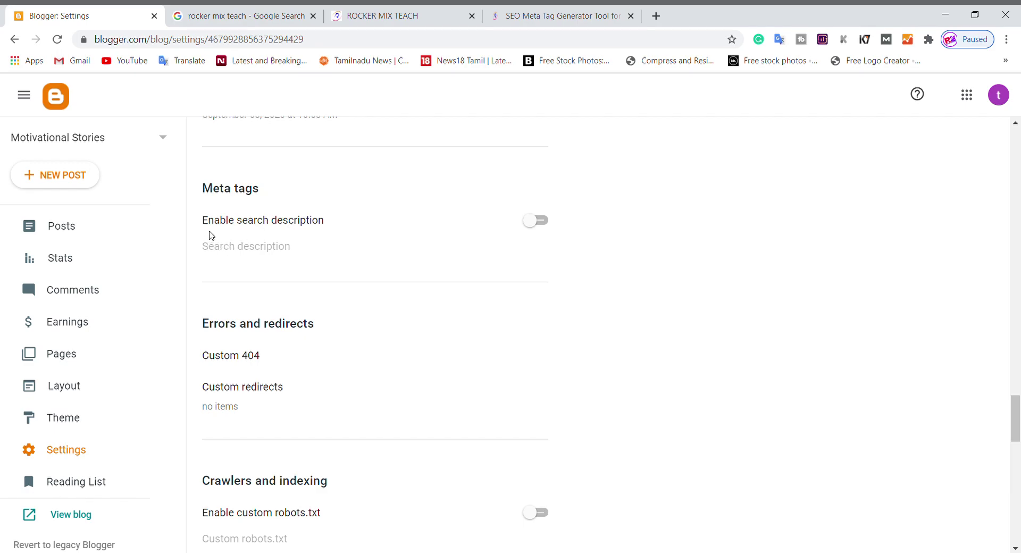
click(542, 223)
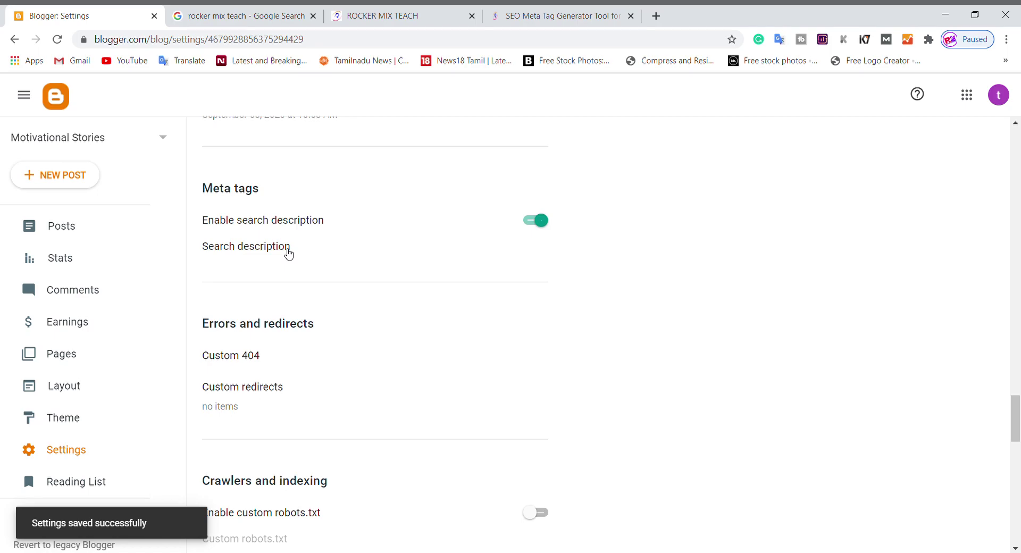
click(287, 254)
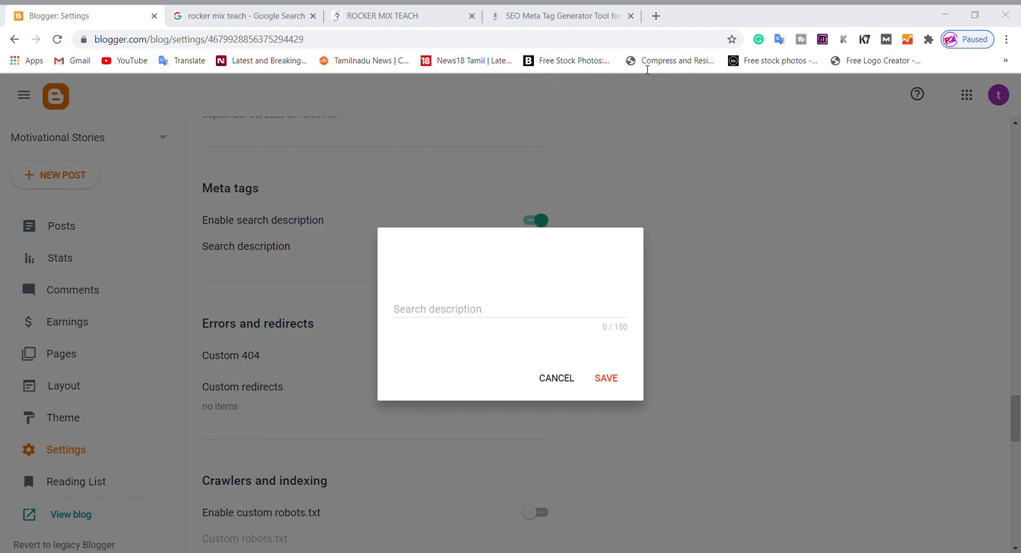
click(445, 314)
text(There are many motivational stories available on this site that can give you good hope. You can also download those stories in pdf format.)
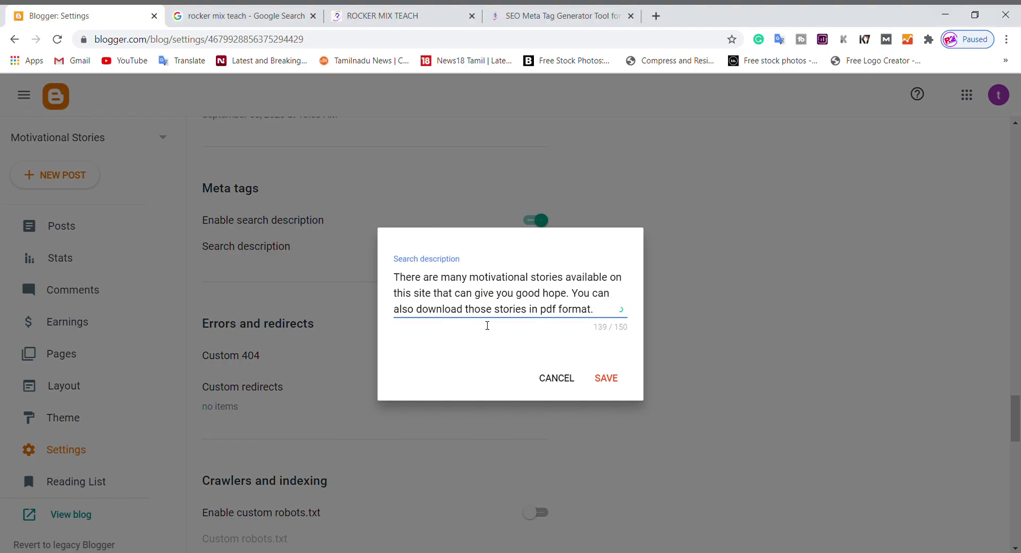
click(603, 381)
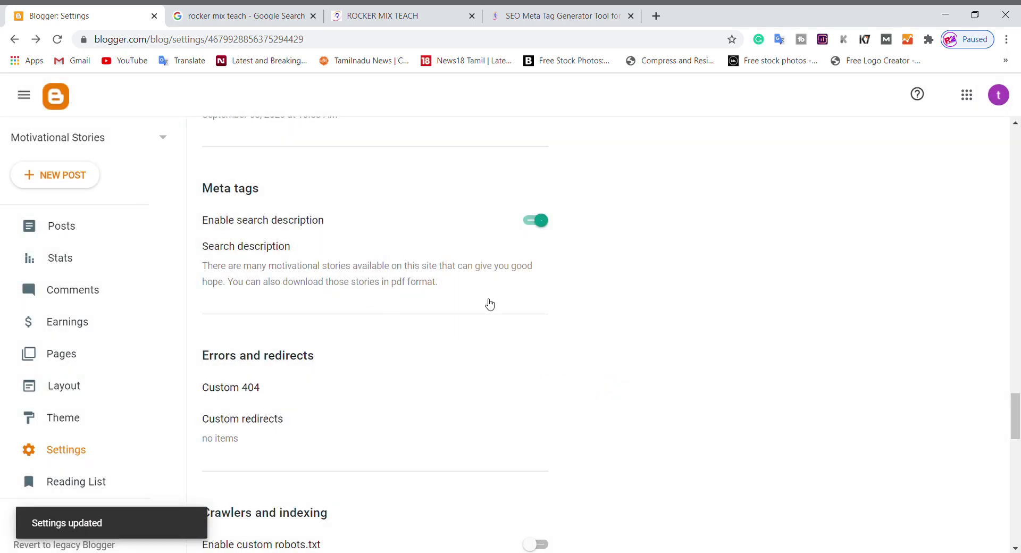
Step: Examine the Errors and redirects and Crawlers and indexing settings, and return to the Basic section
drag(1018, 421, 1019, 448)
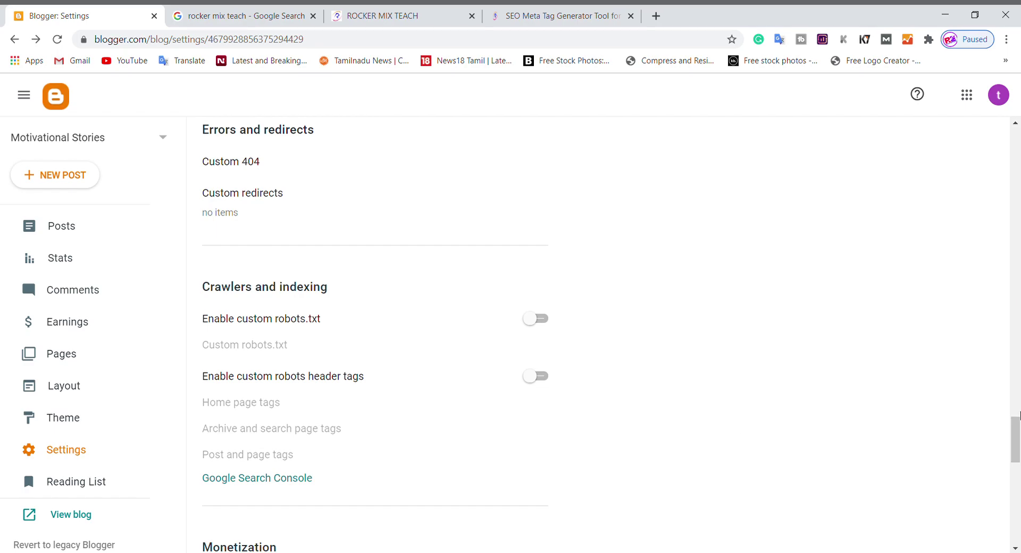
drag(1017, 439, 1006, 164)
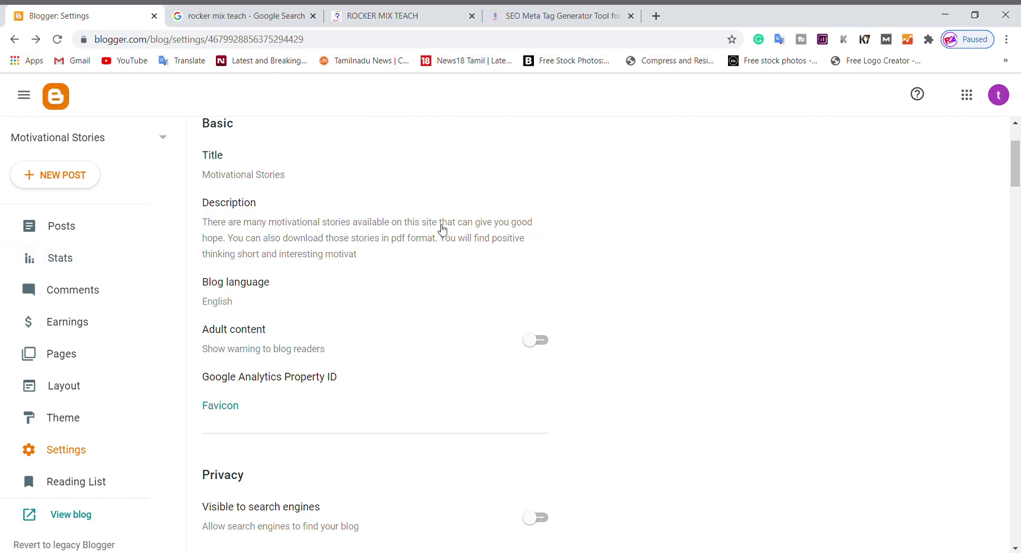
Step: Open the blog's Posts page and check the list of available blogs without switching to another one
click(14, 228)
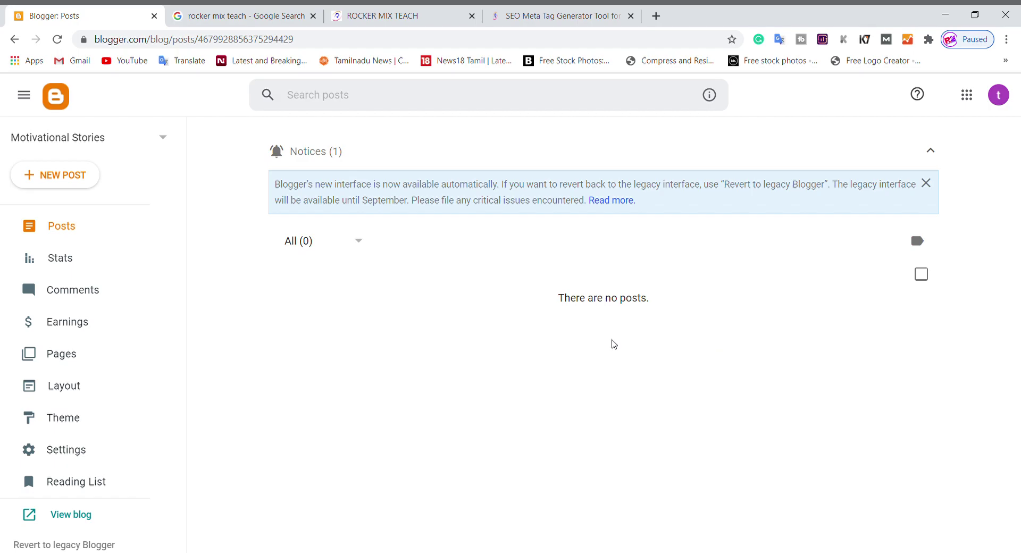
click(61, 230)
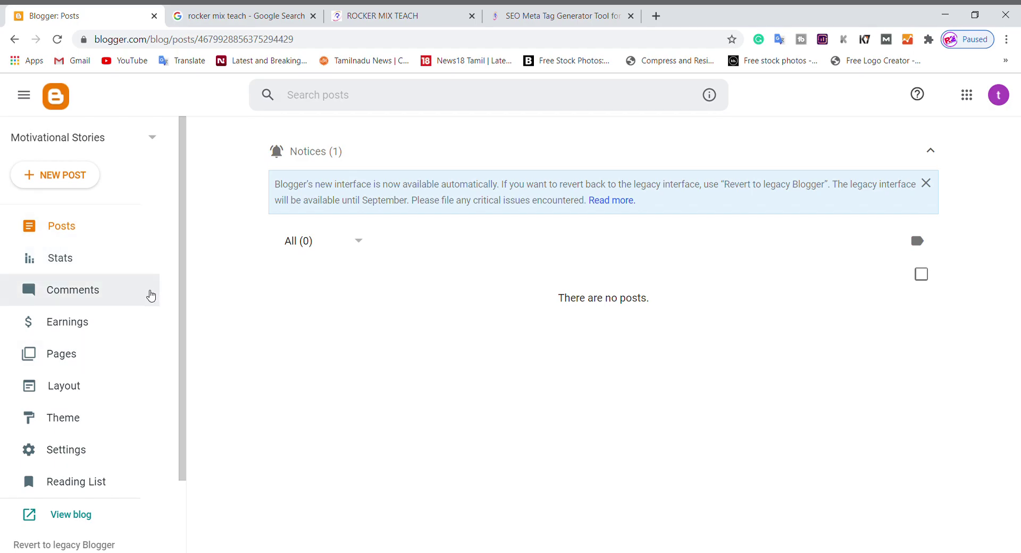
click(138, 152)
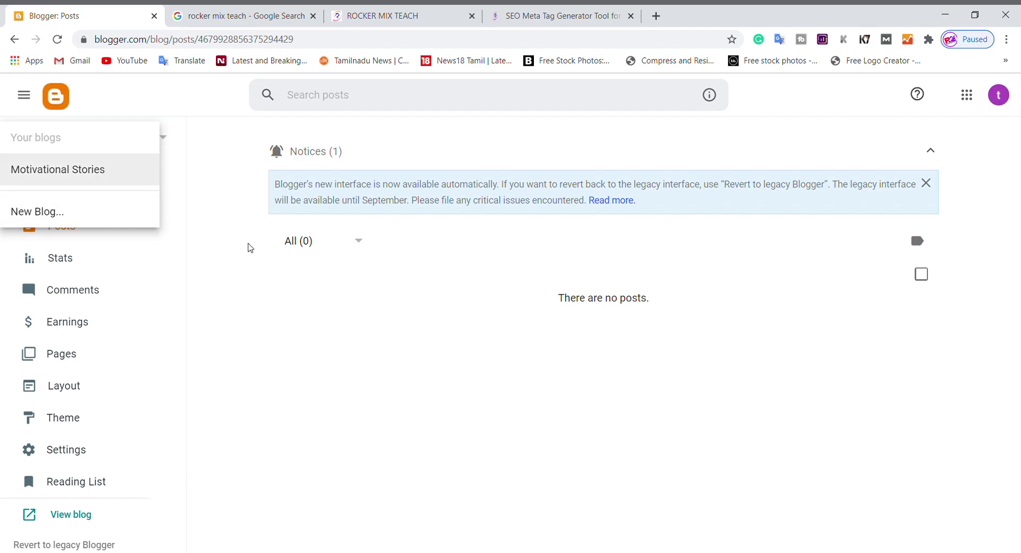
click(248, 267)
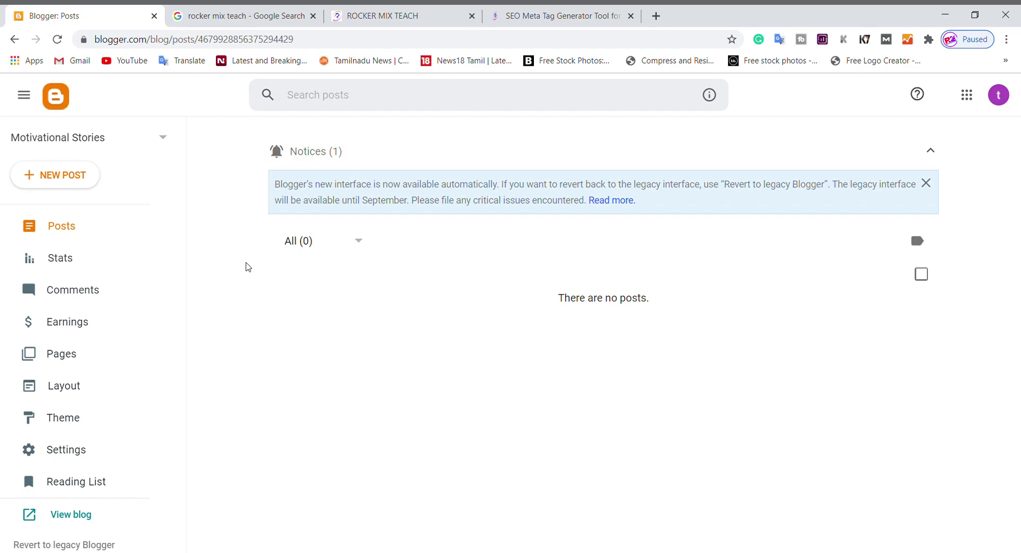